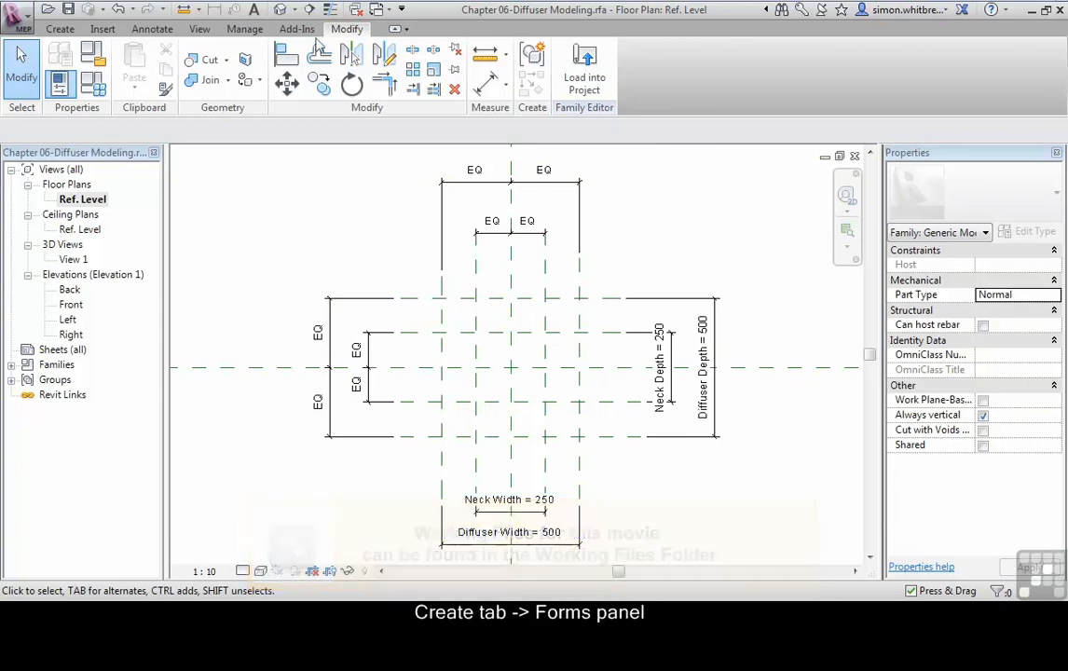
Step: Start a solid extrusion and sketch a 500 x 500 mm rectangle between the intersections of the outer Diffuser Width and Diffuser Depth reference planes
click(48, 32)
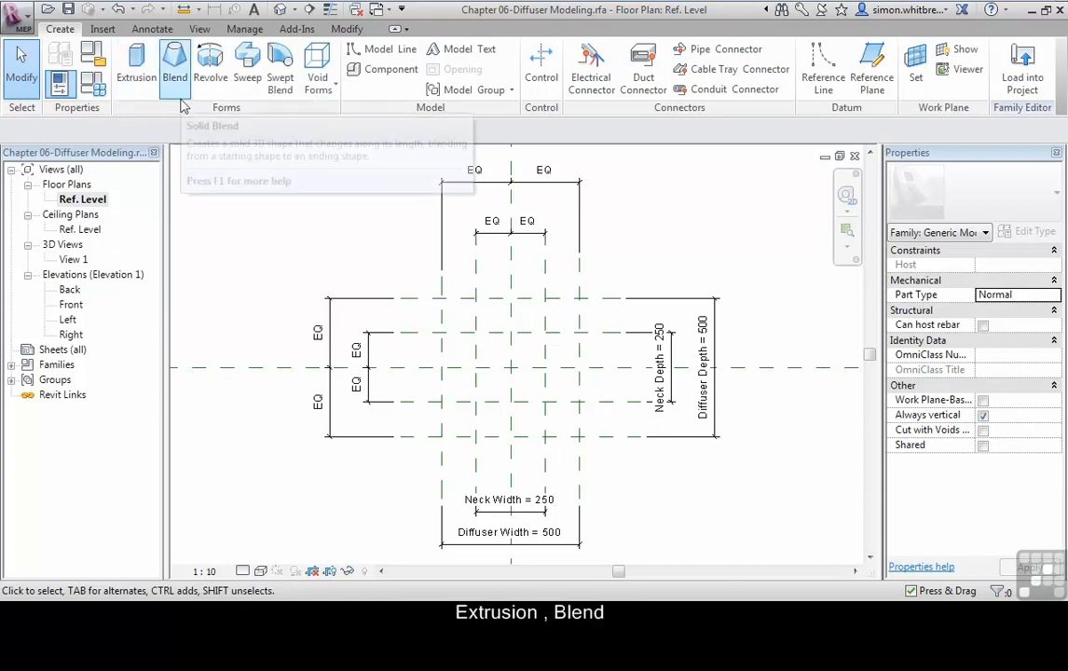
click(138, 78)
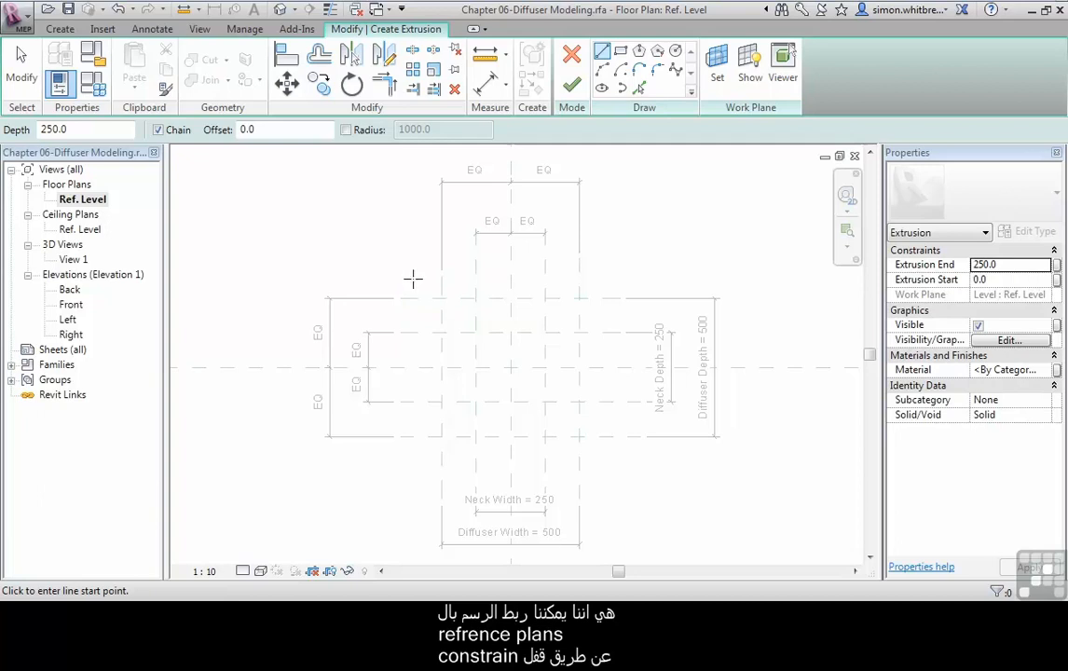
click(612, 298)
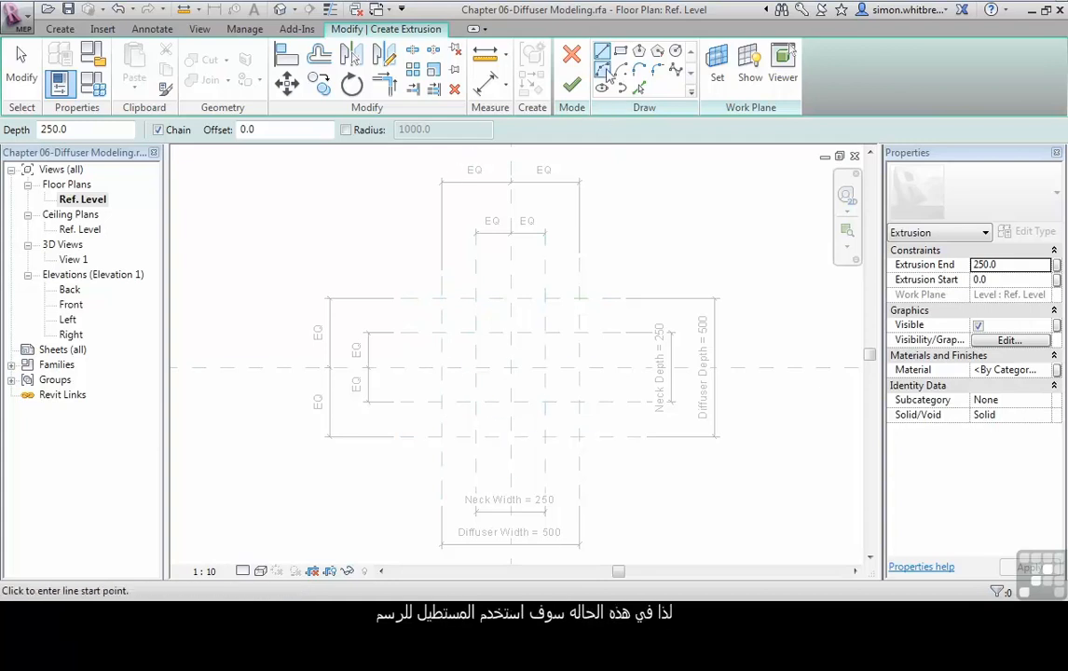
click(619, 50)
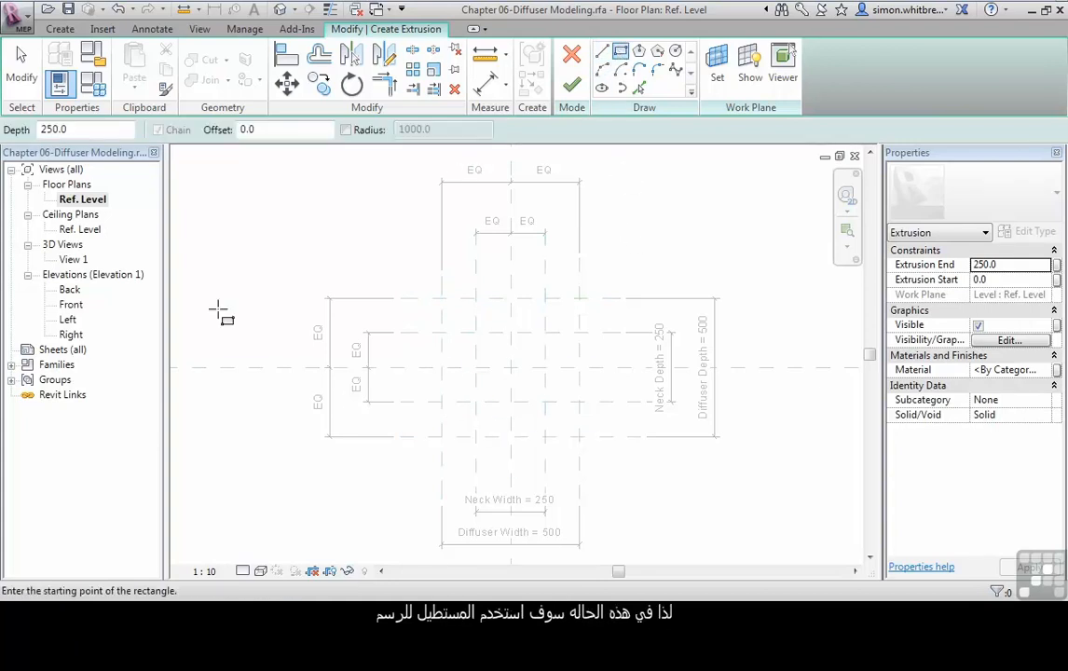
click(441, 297)
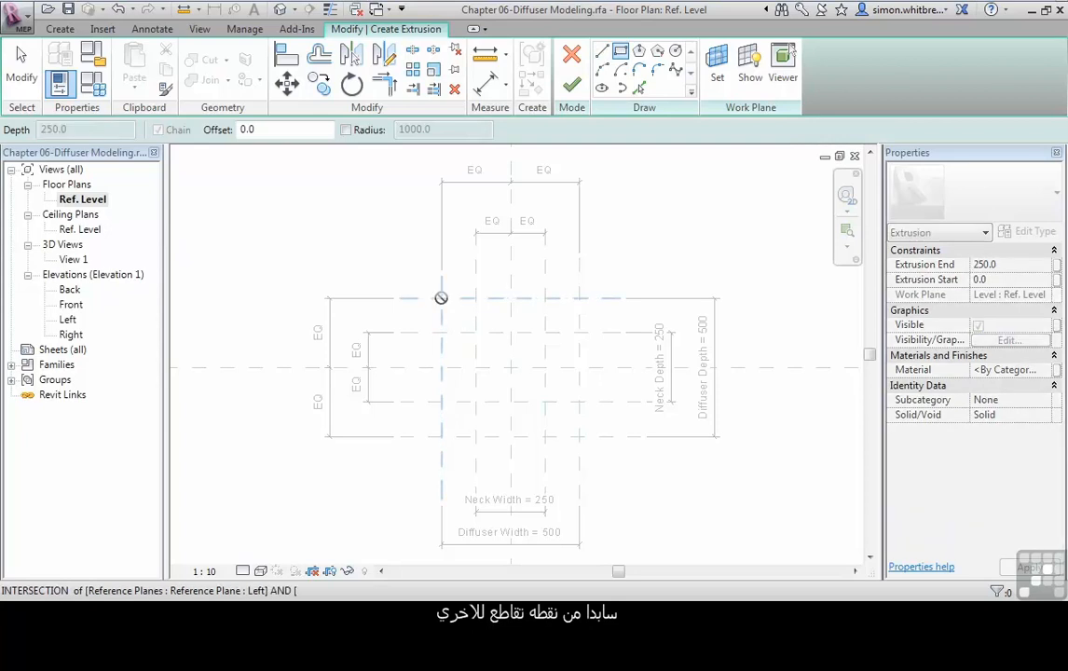
click(579, 436)
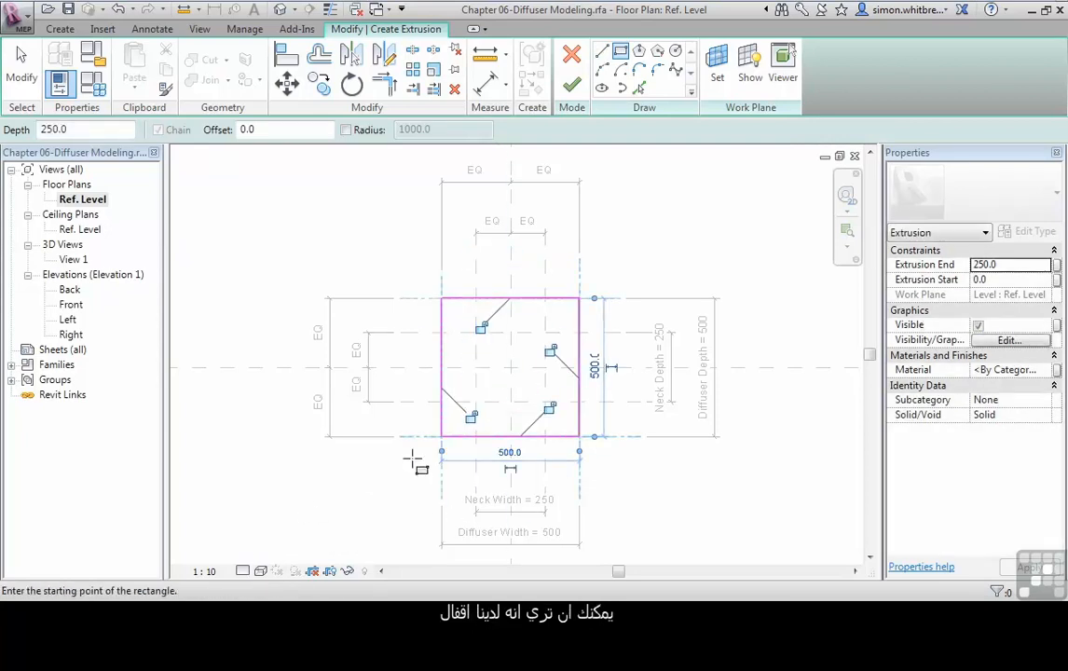
Step: Lock all four rectangle edges to their reference planes and finish the extrusion
click(471, 416)
click(549, 409)
click(552, 351)
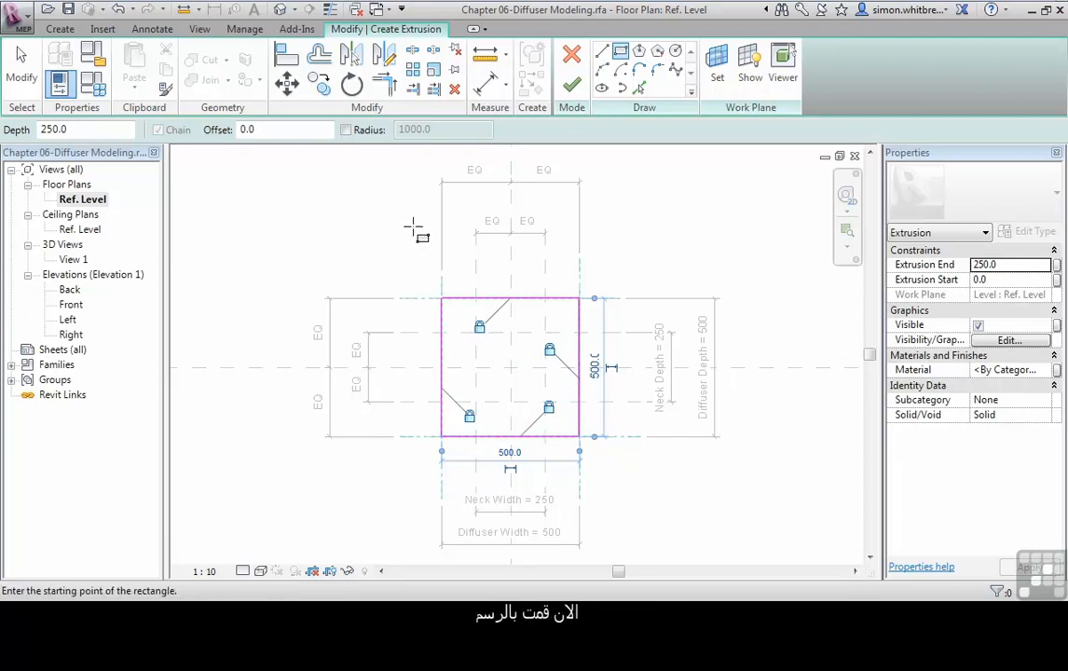
click(571, 87)
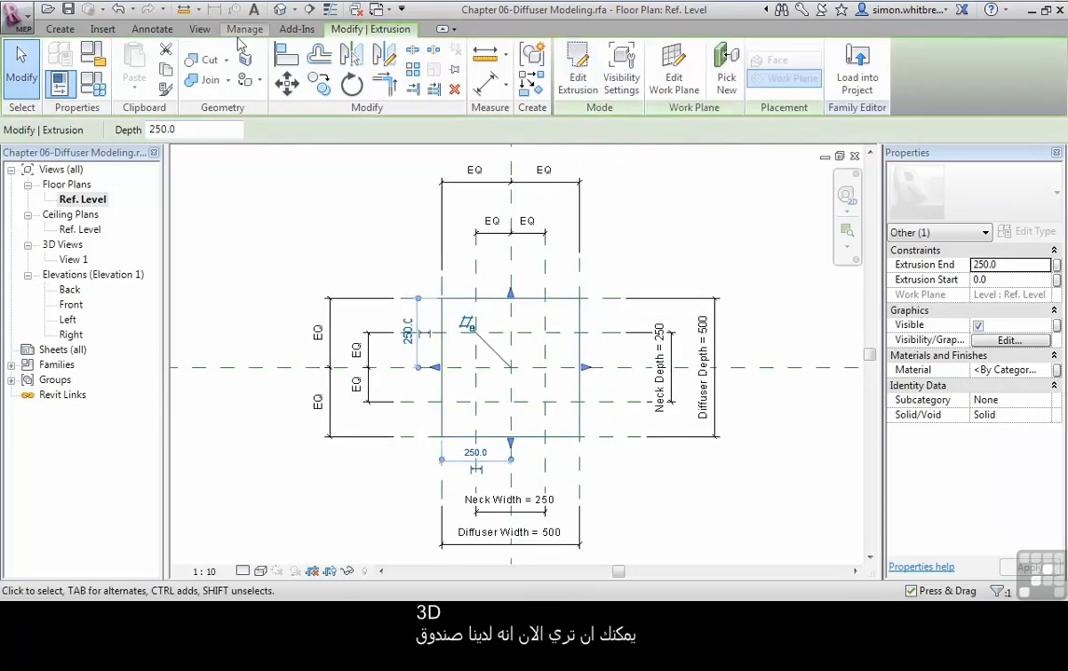
Step: Open the default 3D view, close View 1 and the Properties palette, and tile the remaining four views
click(279, 10)
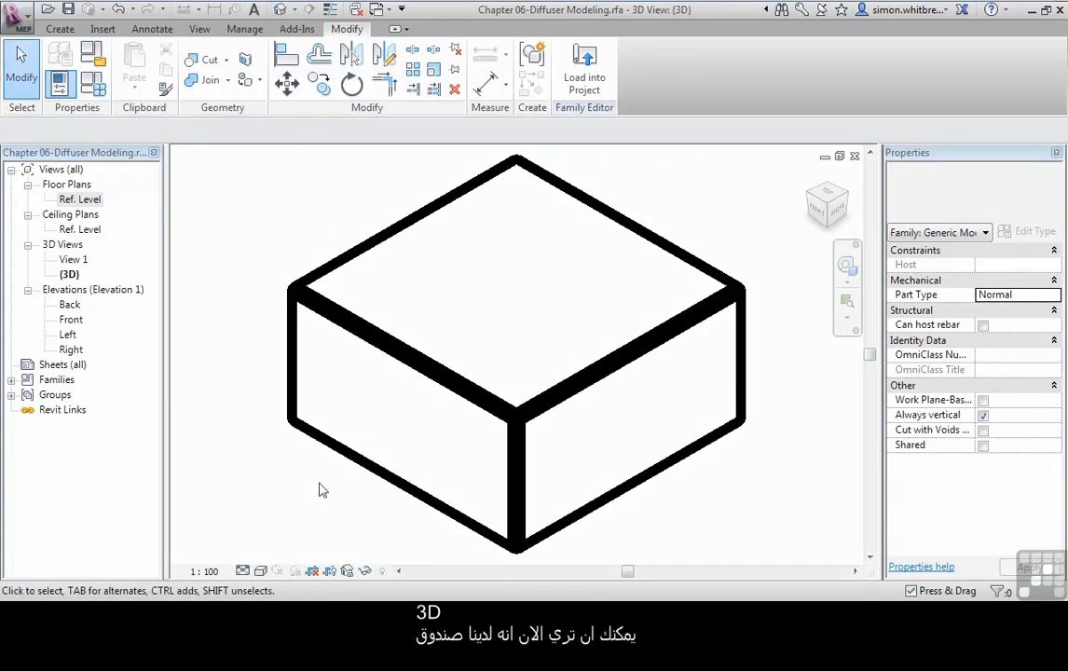
shift+middle_drag(319, 505, 322, 396)
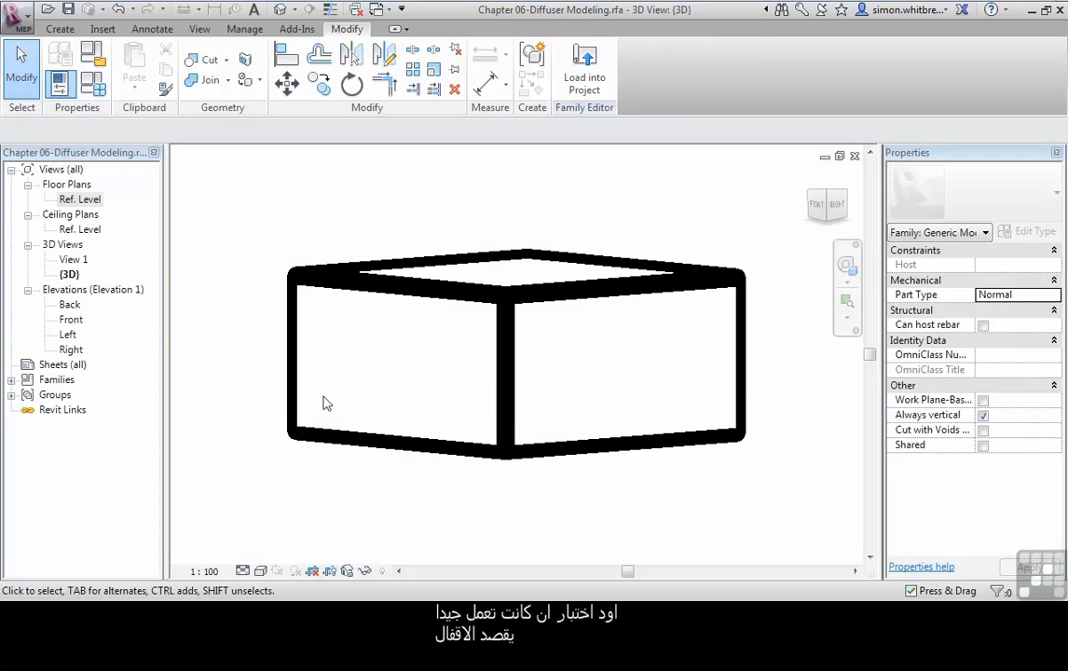
click(201, 30)
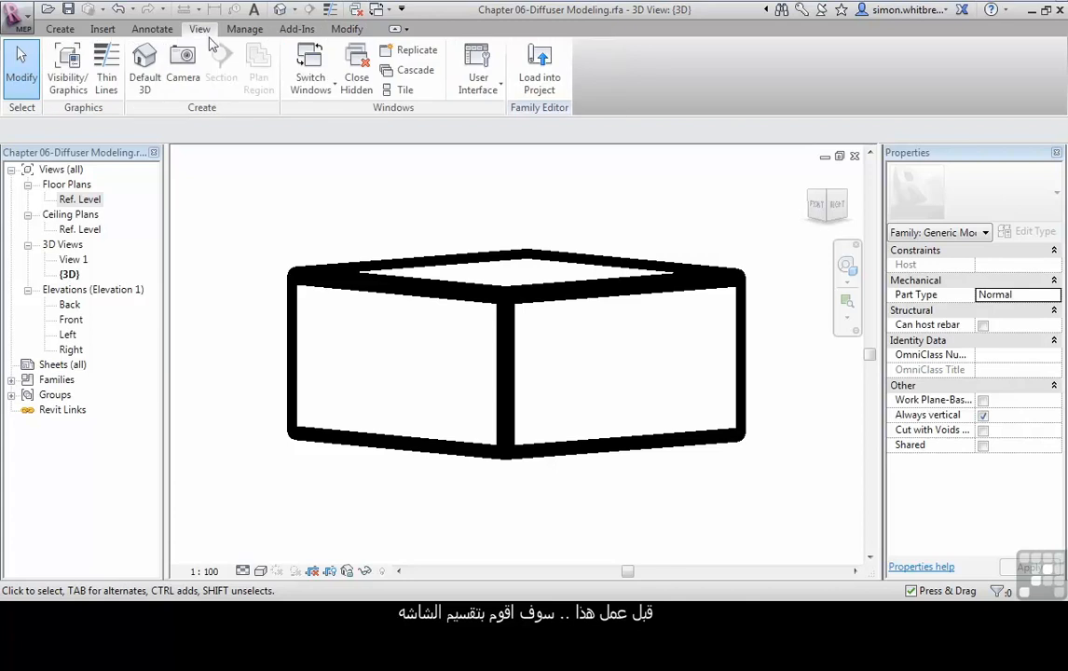
click(405, 89)
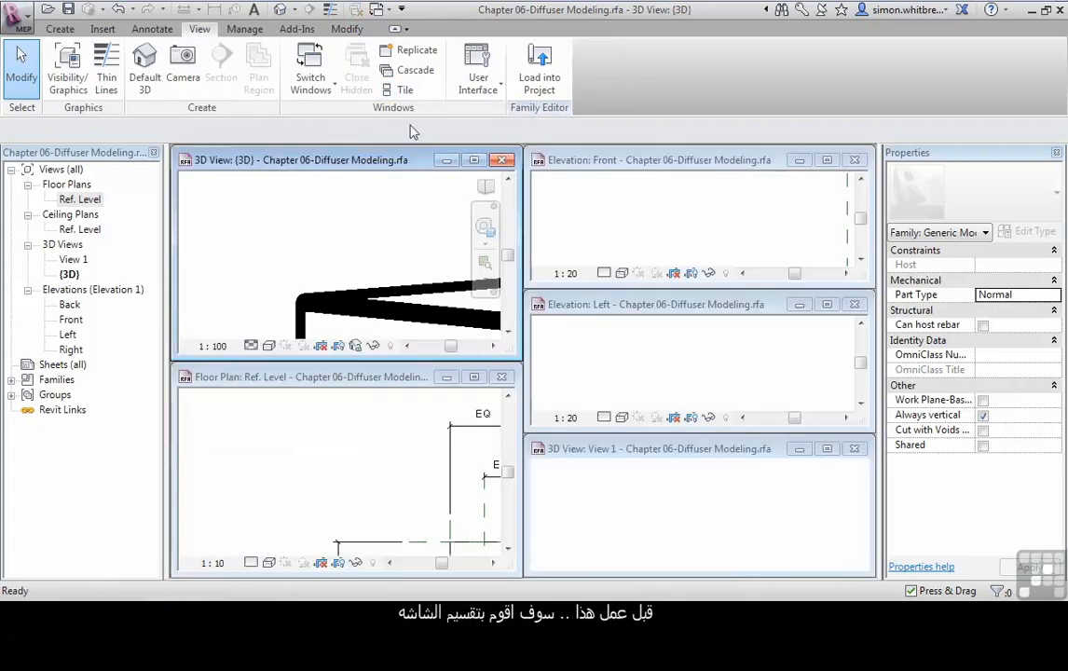
click(854, 448)
click(1056, 153)
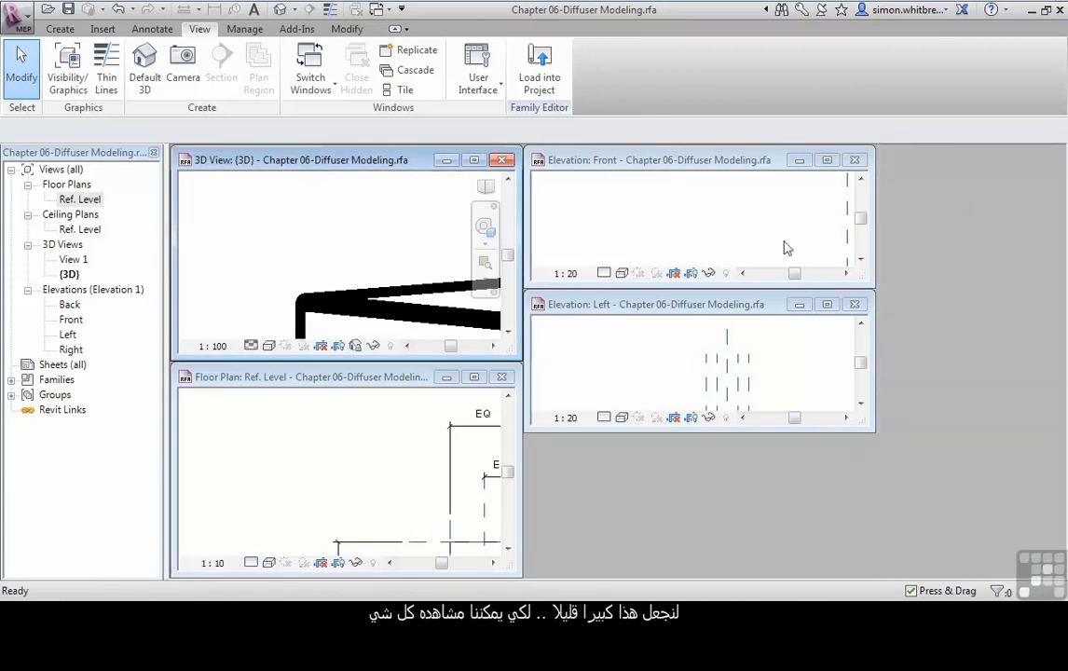
key(w)
key(t)
scroll(264, 204, down, 4)
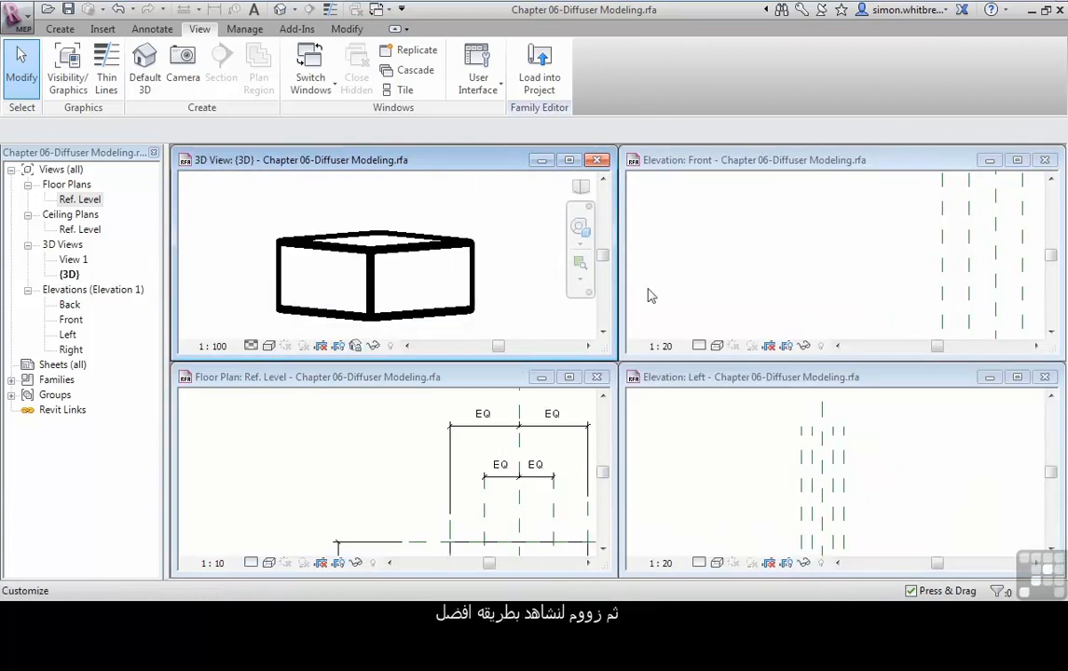
Step: Frame the extrusion in the tiled front elevation, left elevation and floor plan views to examine it from each side
click(697, 240)
scroll(697, 240, down, 5)
scroll(739, 292, up, 3)
click(739, 505)
scroll(737, 518, up, 5)
click(369, 494)
scroll(369, 494, down, 5)
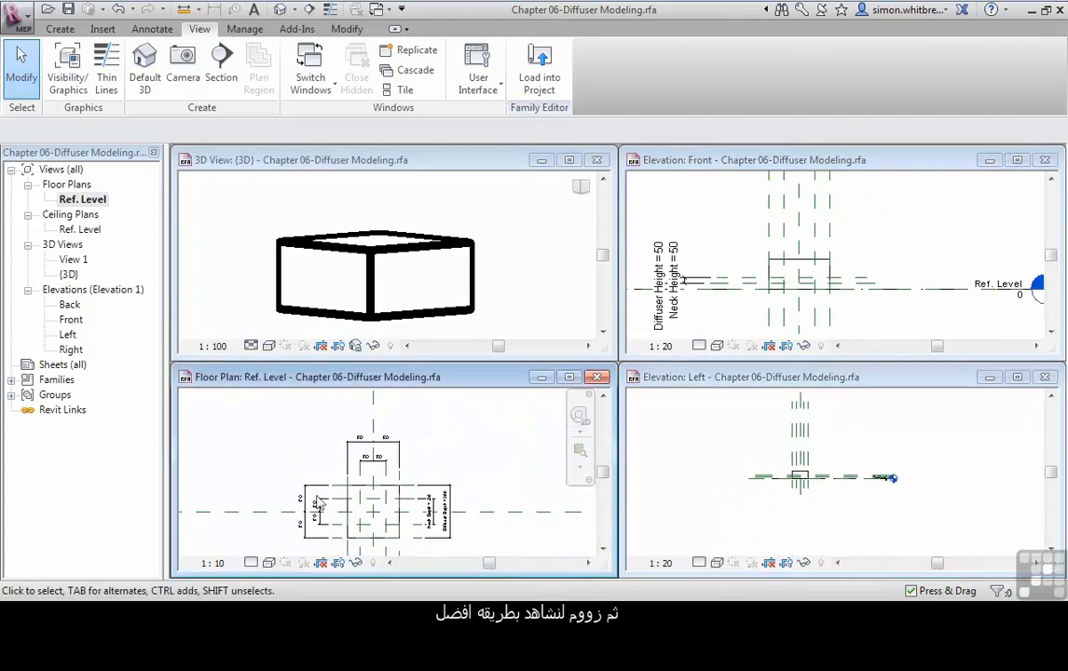
scroll(363, 503, up, 3)
click(207, 191)
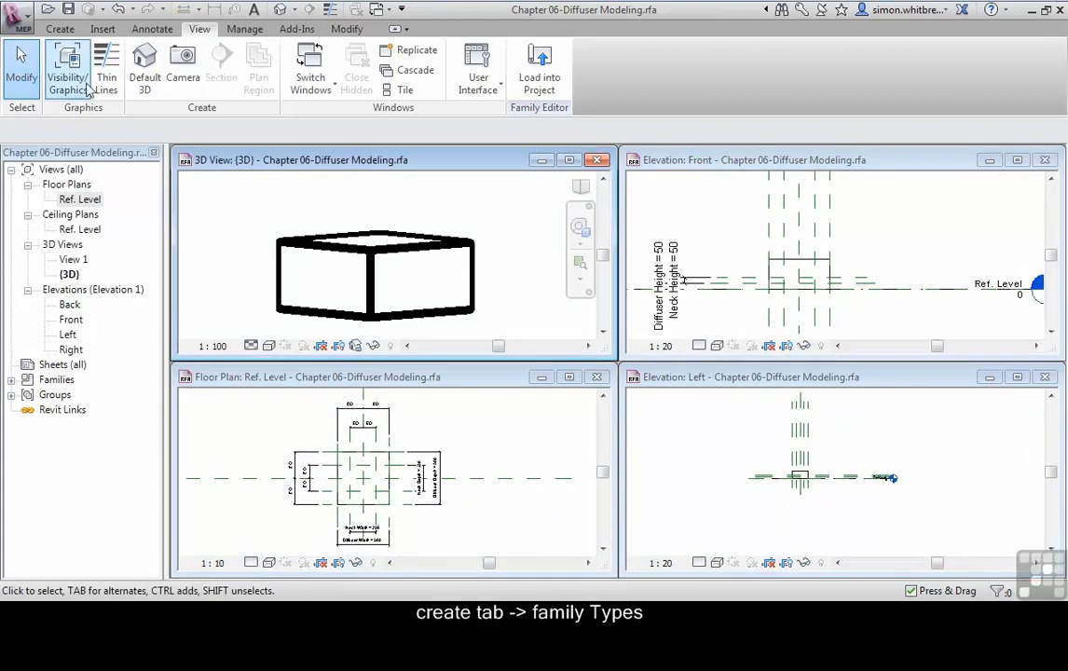
Step: In the Family Types, set Diffuser Width to 750 mm and apply it to test the locked edges
click(60, 30)
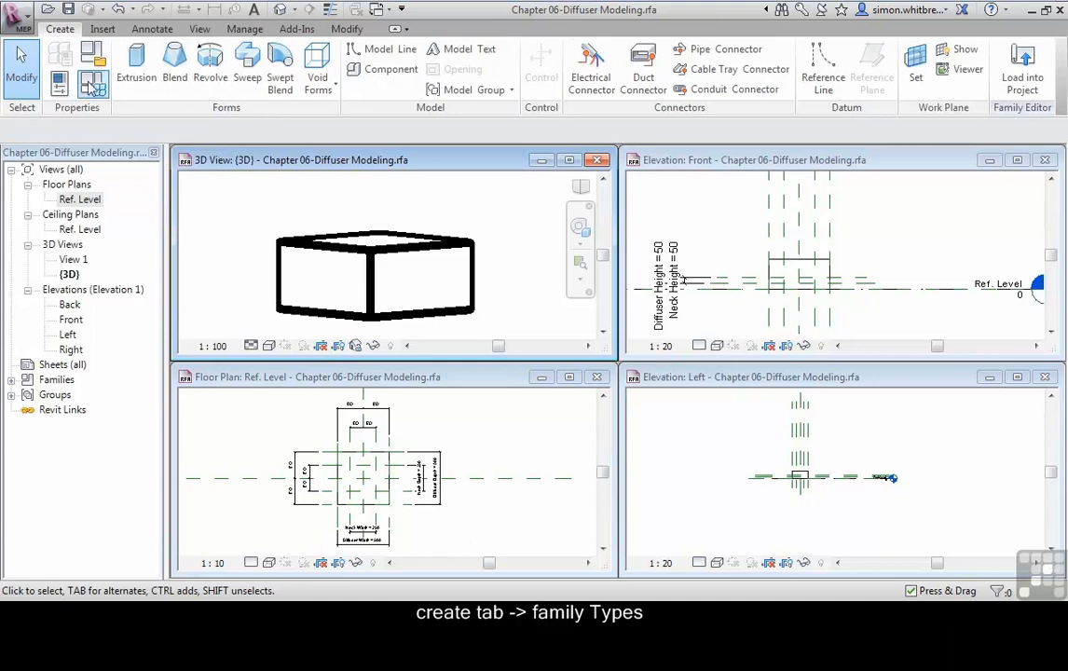
click(92, 82)
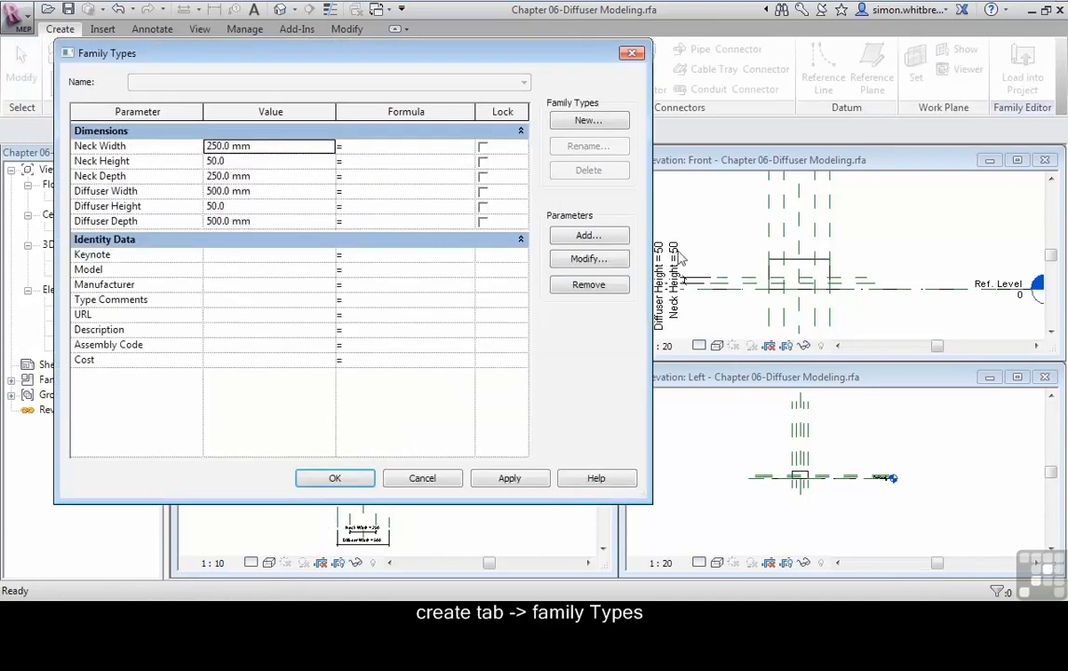
drag(651, 221, 427, 216)
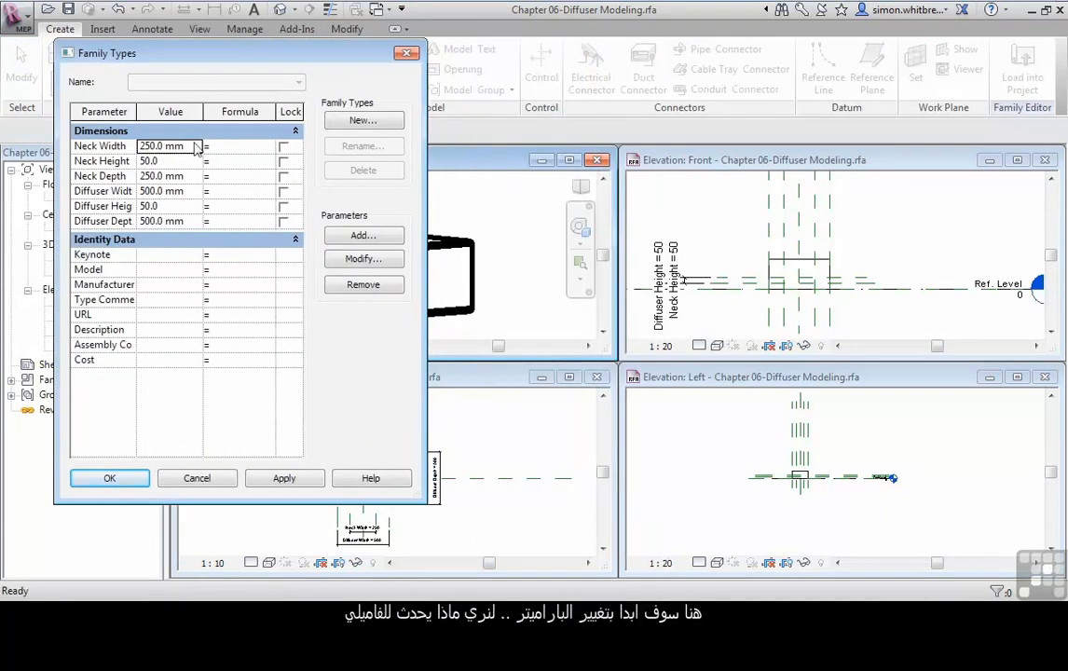
drag(133, 54, 470, 58)
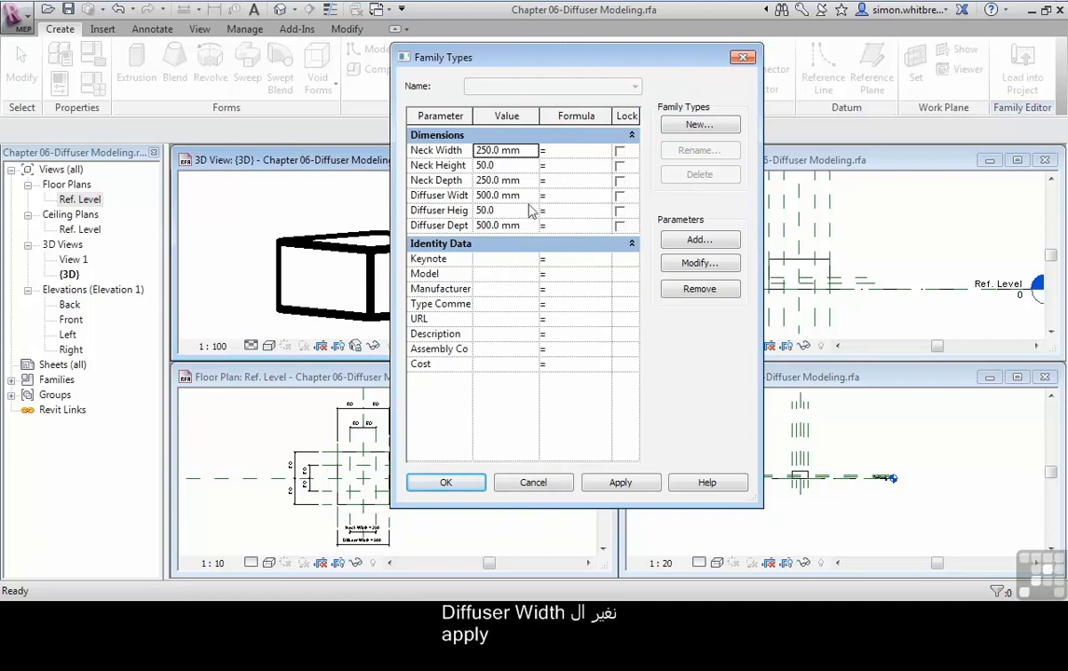
click(533, 194)
text(750)
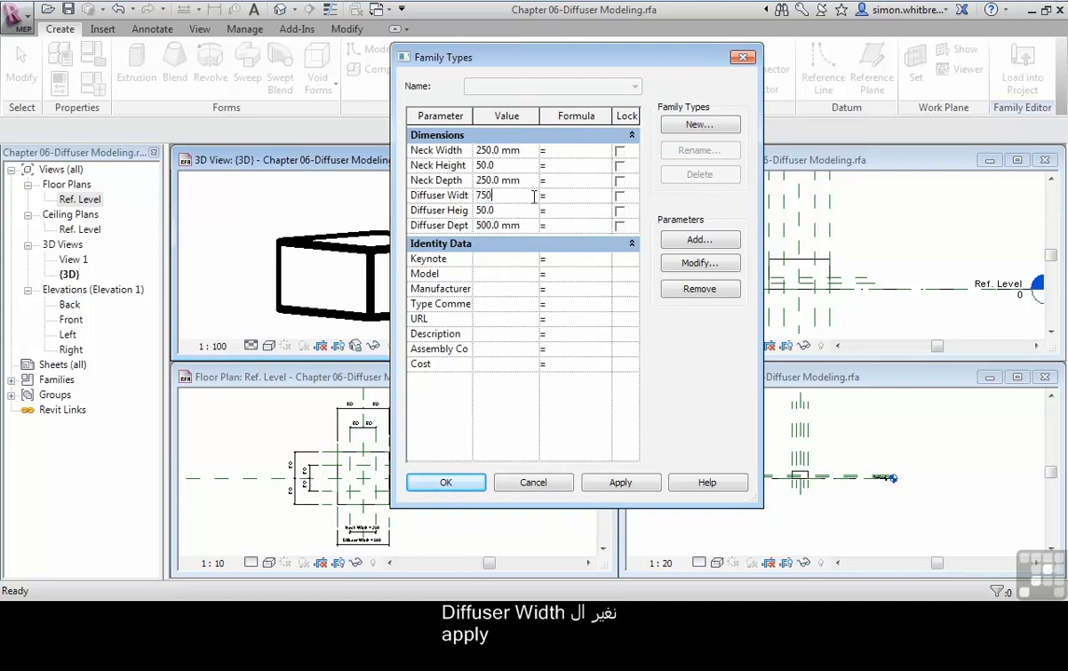
click(615, 484)
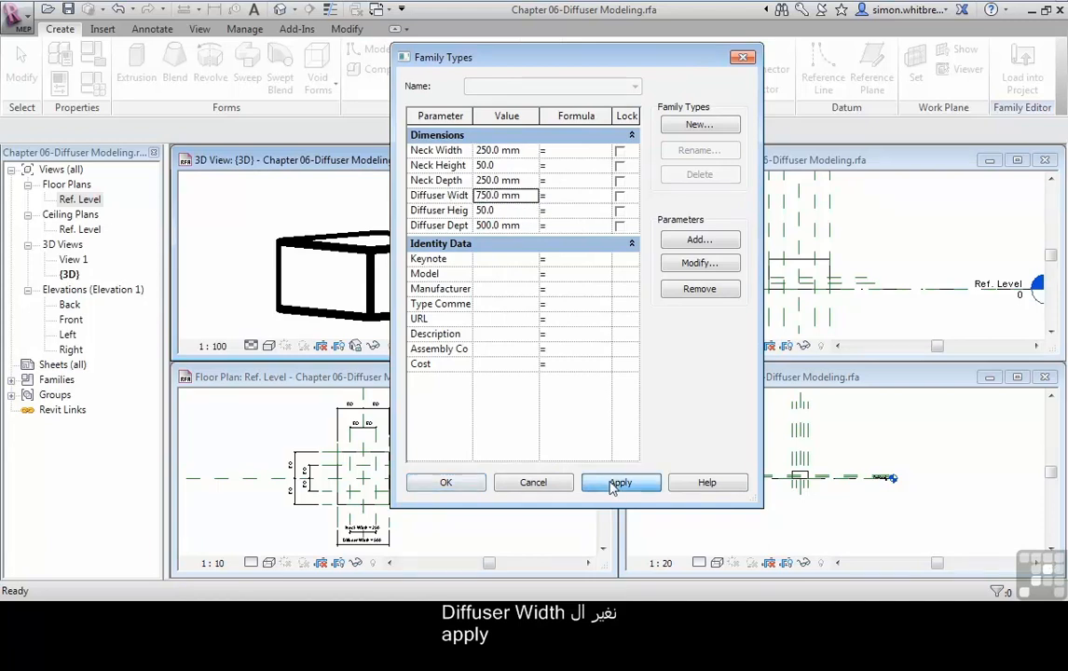
Step: Set Diffuser Height to 100, apply it and accept the family type changes
drag(513, 57, 624, 52)
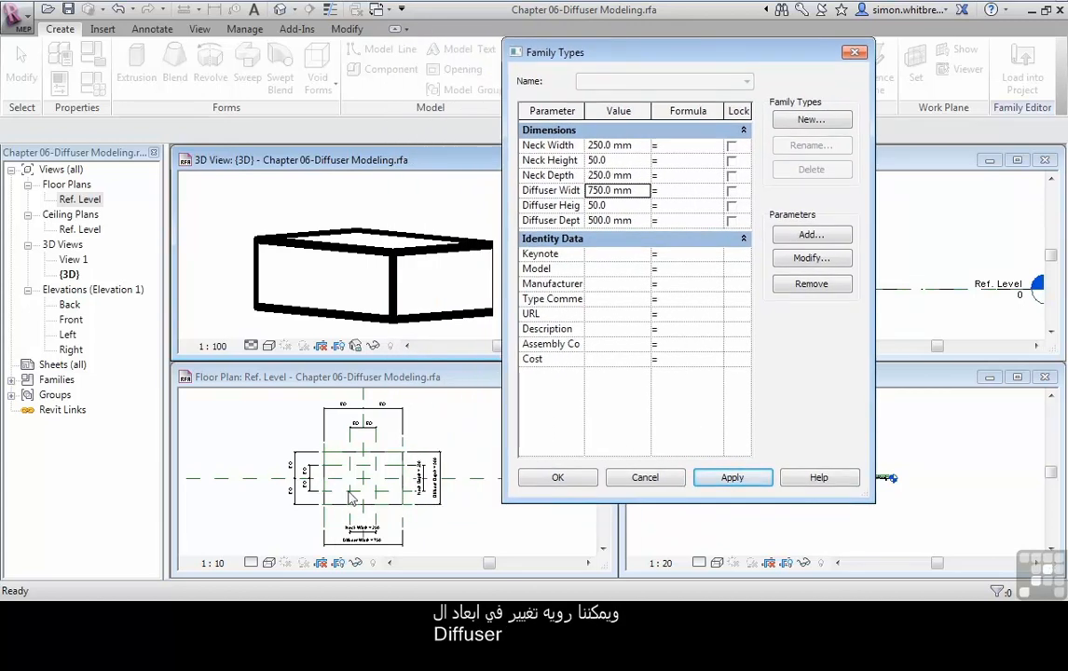
click(626, 205)
double_click(626, 205)
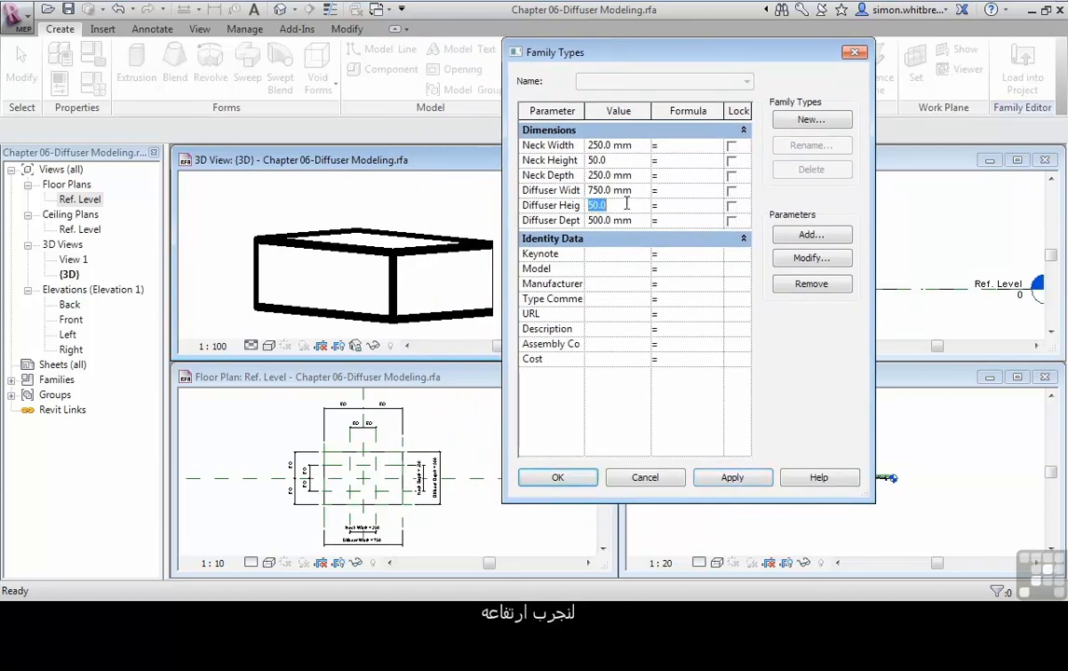
text(10)
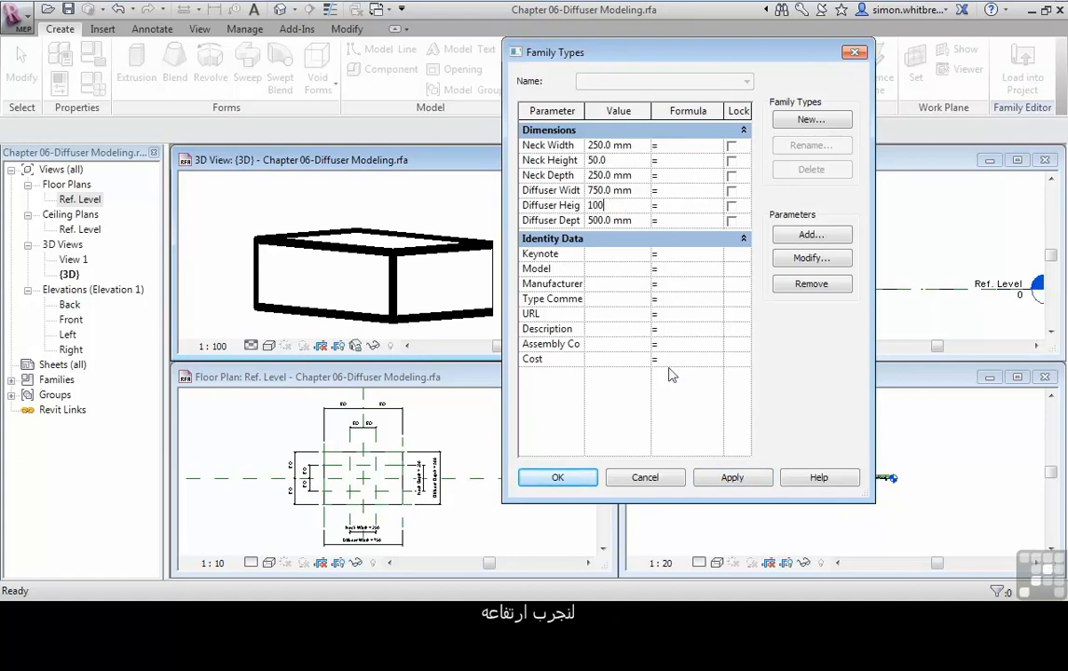
click(721, 478)
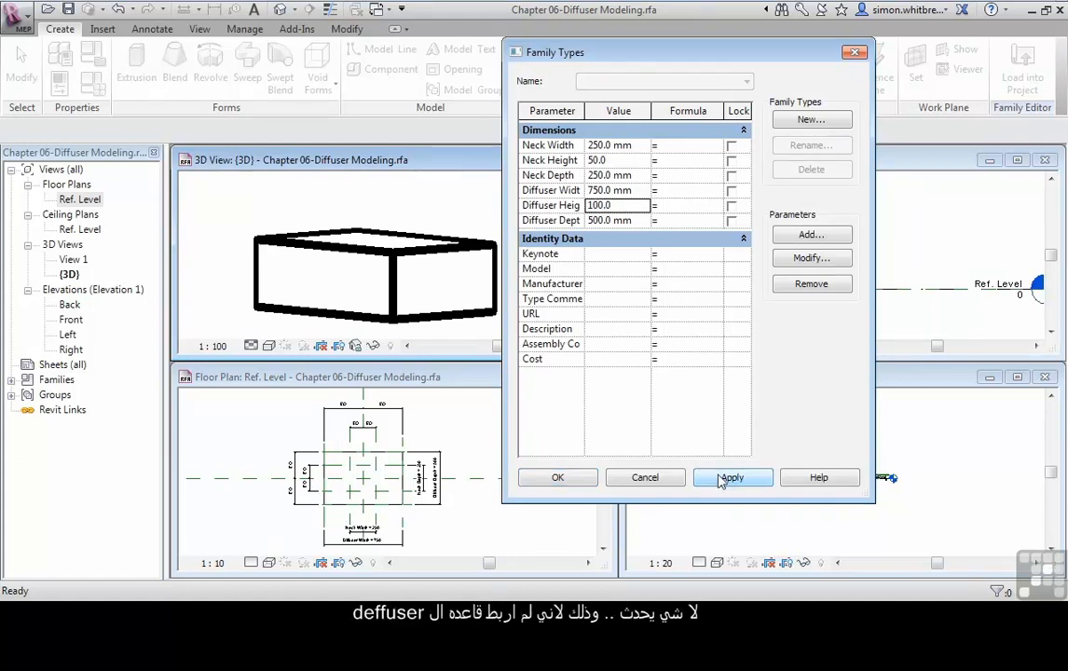
click(556, 476)
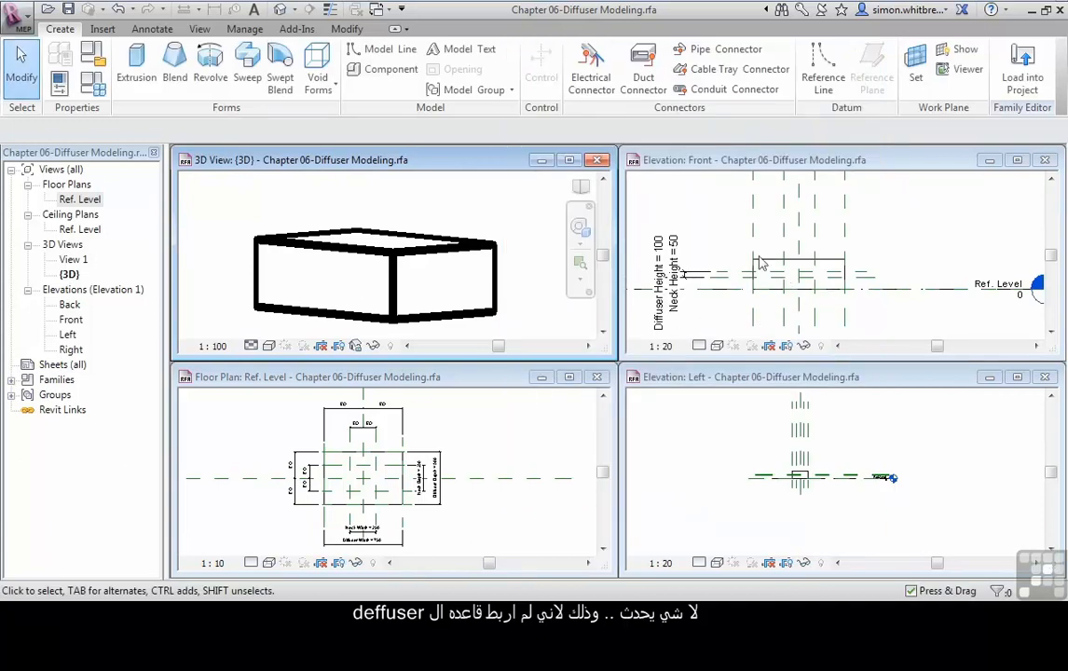
Step: In the maximized front elevation, align the extrusion's top edge to the Diffuser Height reference plane and lock the alignment
click(719, 220)
double_click(720, 160)
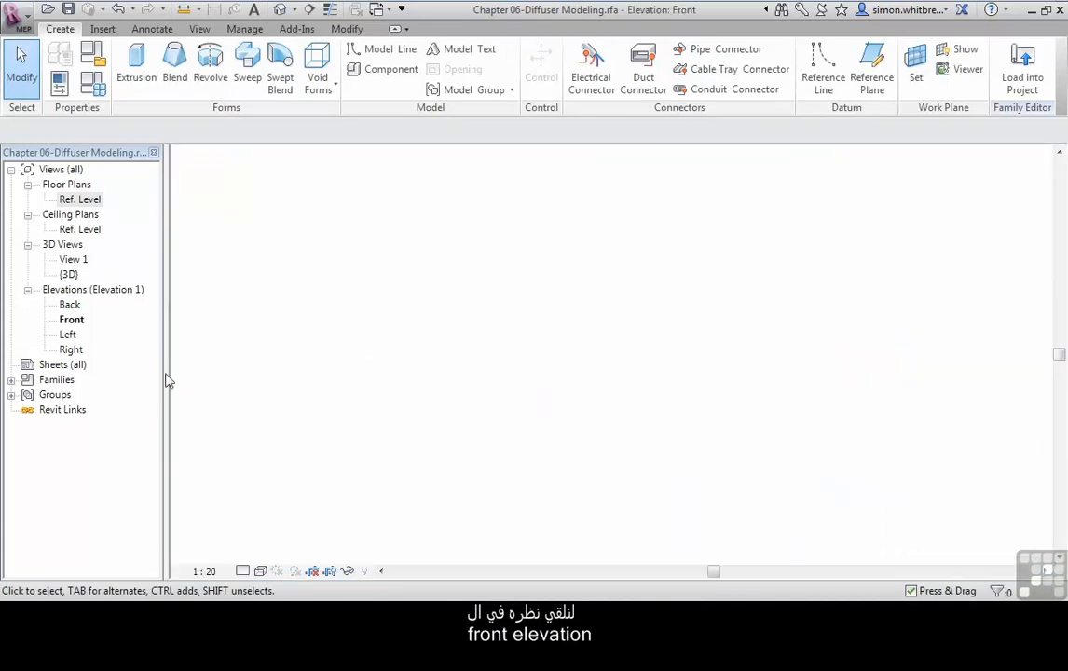
middle_drag(268, 232, 441, 305)
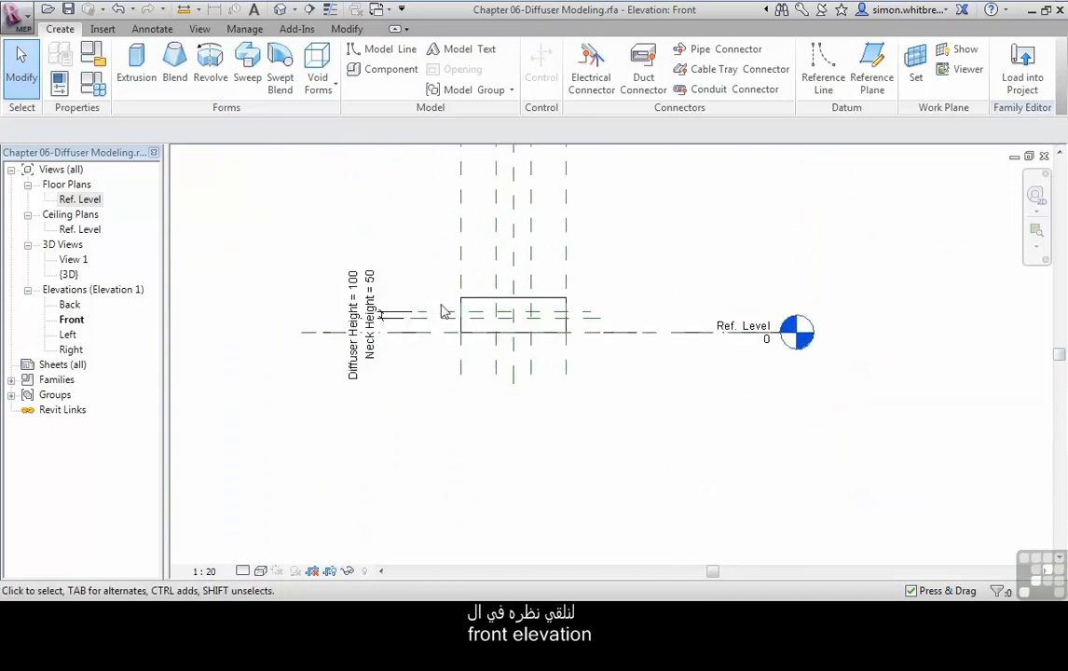
scroll(444, 307, up, 5)
click(522, 305)
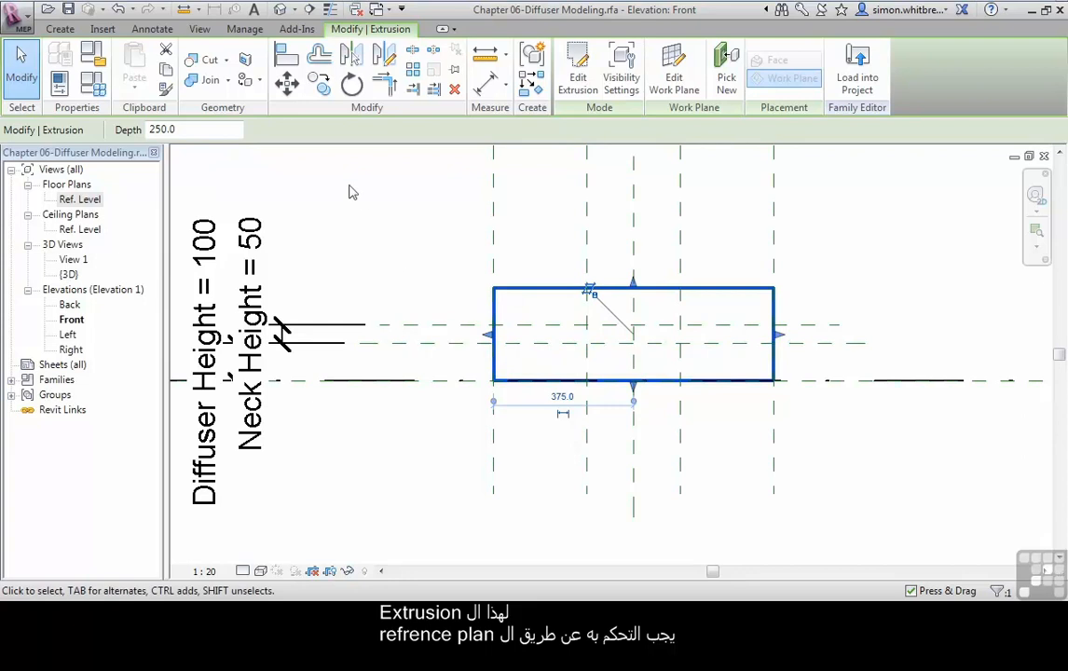
click(287, 58)
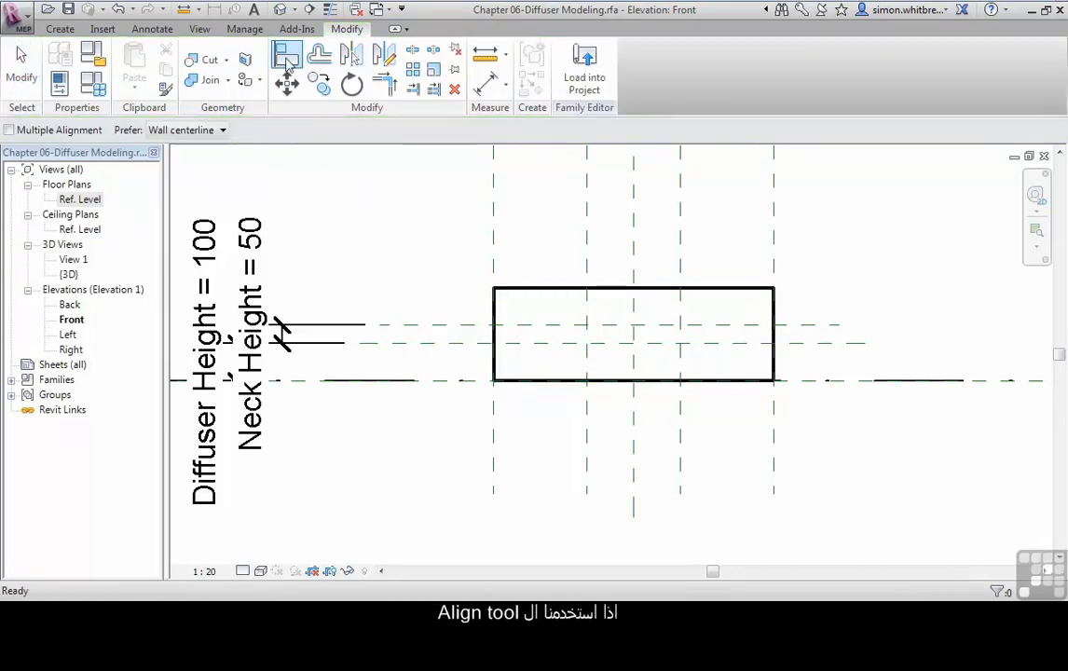
click(448, 344)
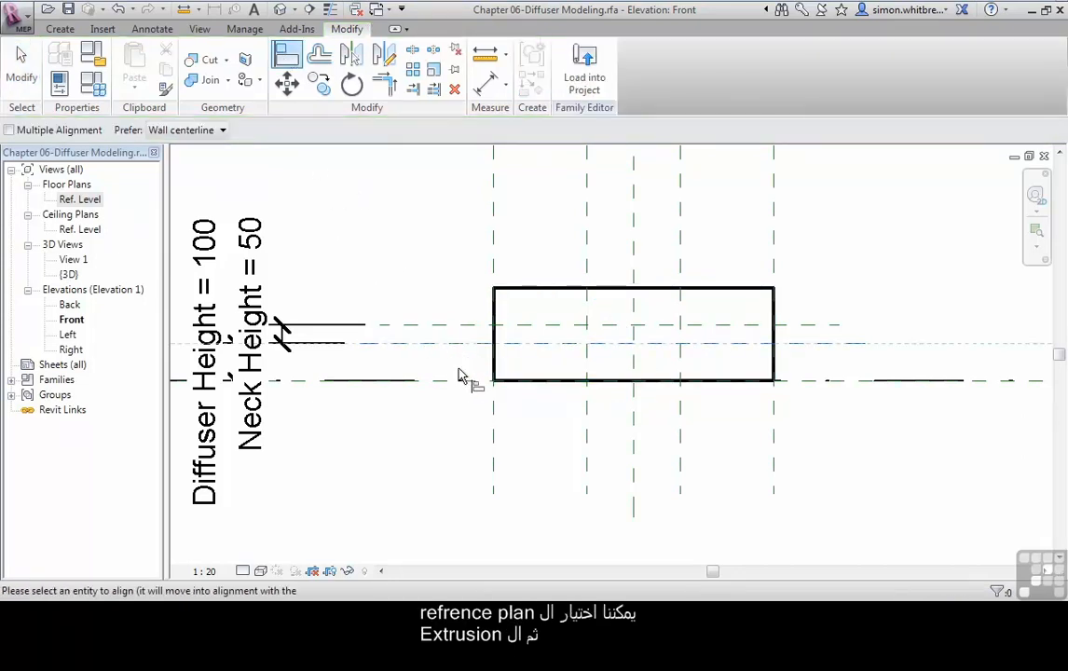
click(571, 295)
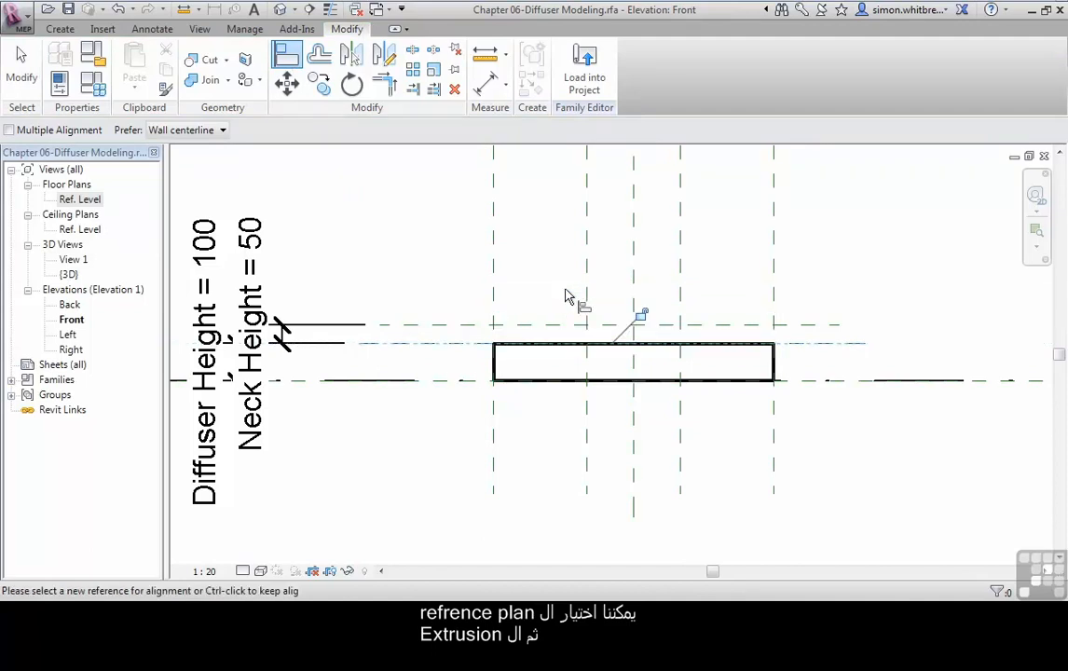
click(640, 316)
Step: Tile the open views, then set Diffuser Height to 50 in the Family Types, apply it and accept the changes
key(t)
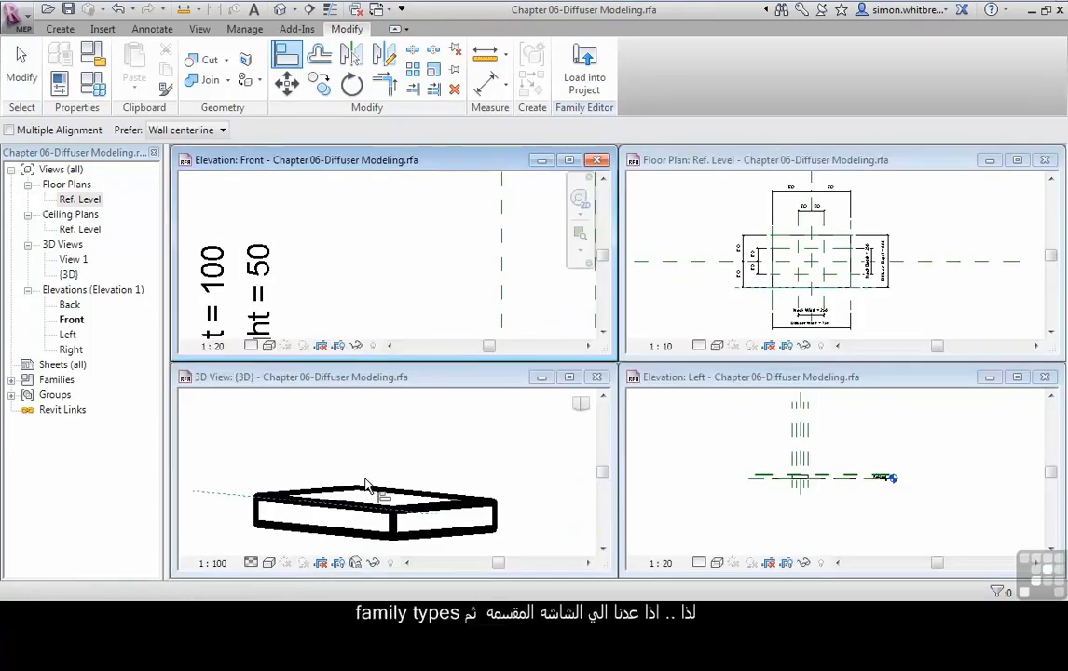
scroll(317, 260, down, 3)
middle_drag(317, 261, 284, 241)
click(93, 87)
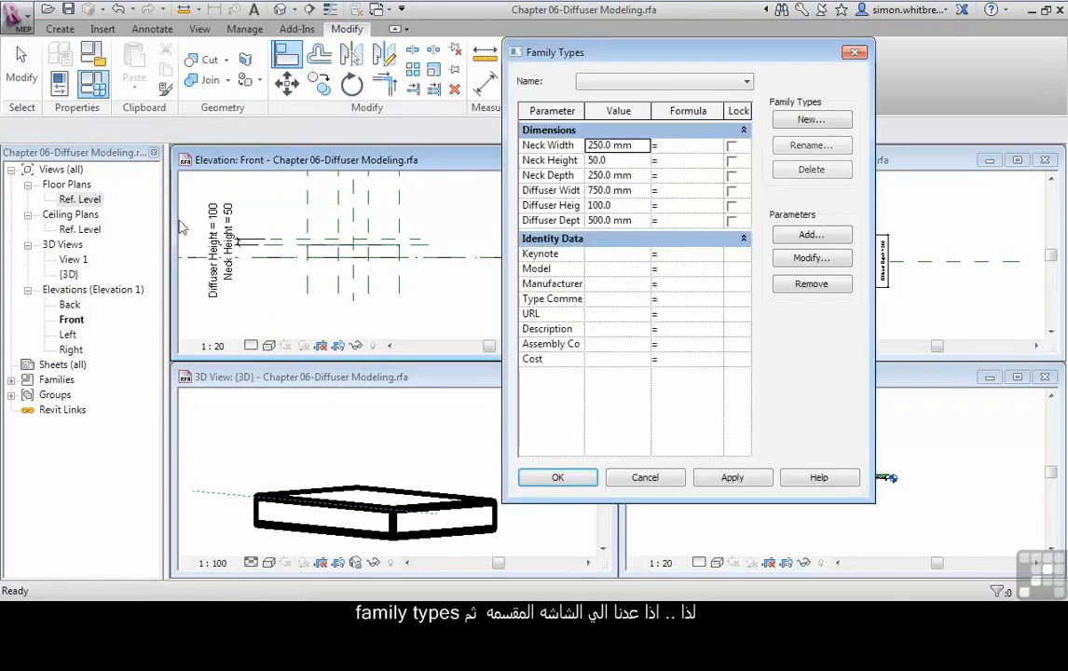
click(637, 206)
text(50)
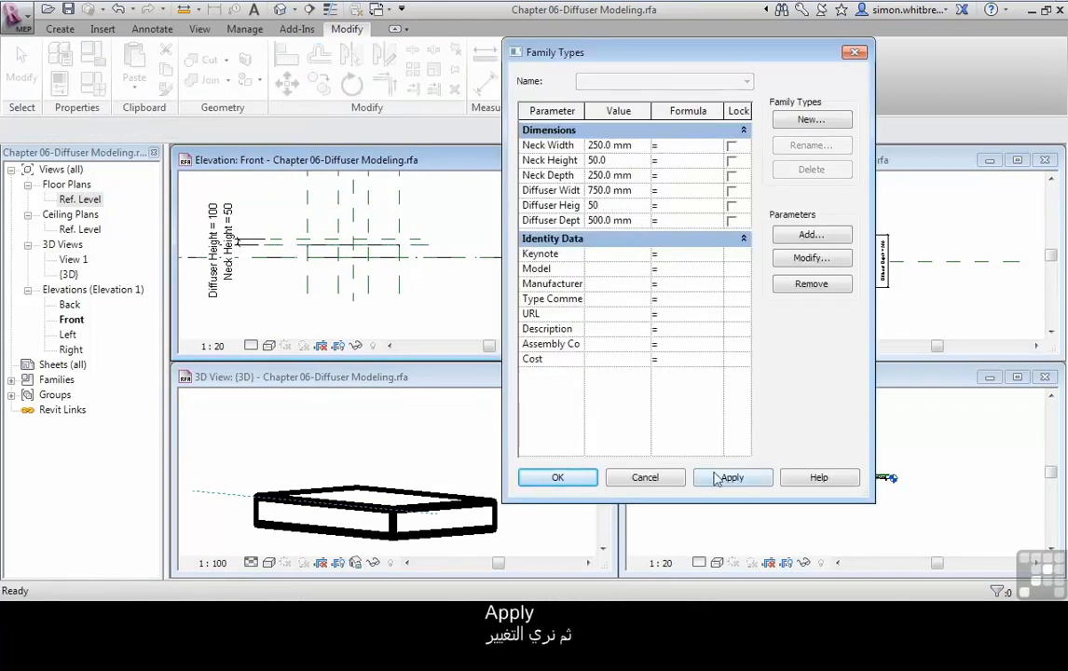
click(724, 478)
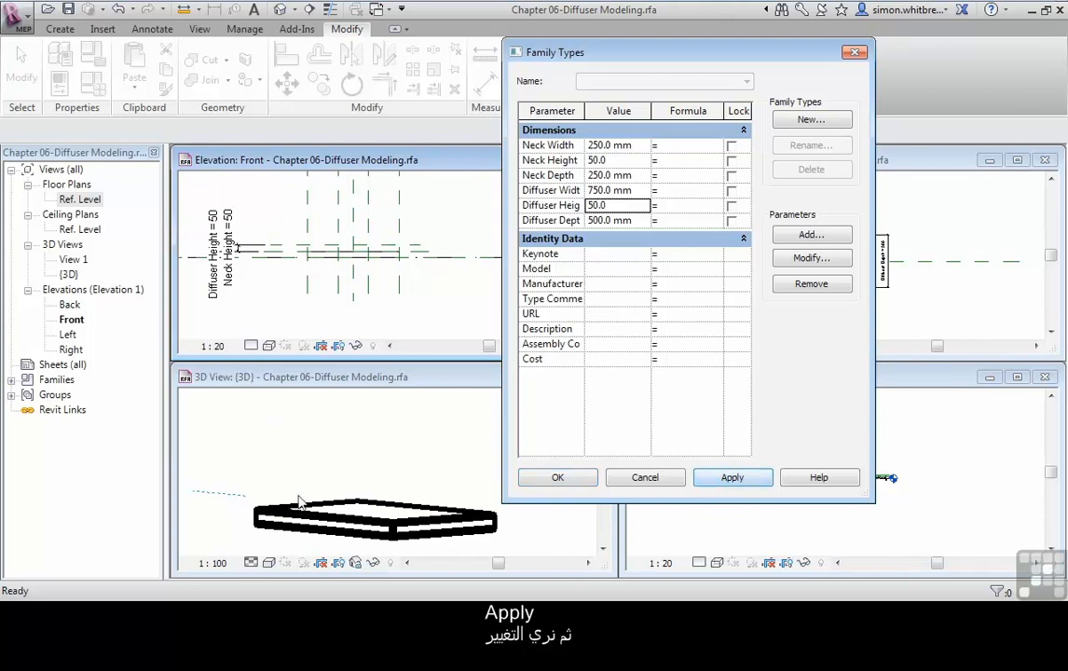
click(558, 478)
Step: Maximize the Ref. Level floor plan and return to plain selection with no command active
key(a)
key(l)
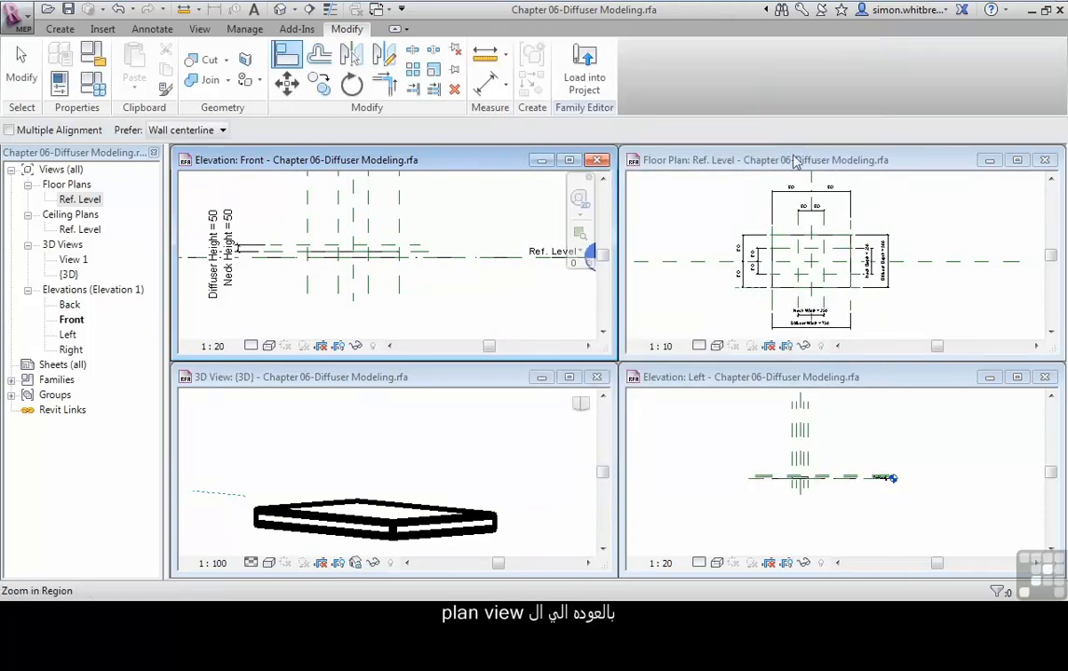
double_click(717, 159)
mouse_move(216, 341)
middle_down()
mouse_move(332, 231)
mouse_move(467, 353)
middle_up()
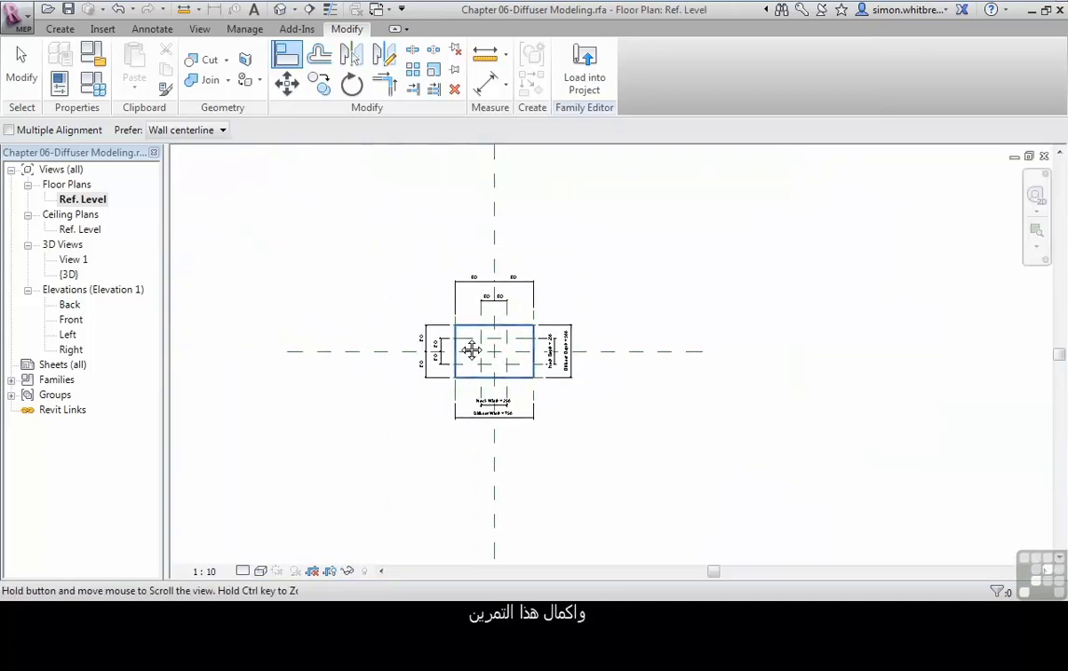
click(23, 62)
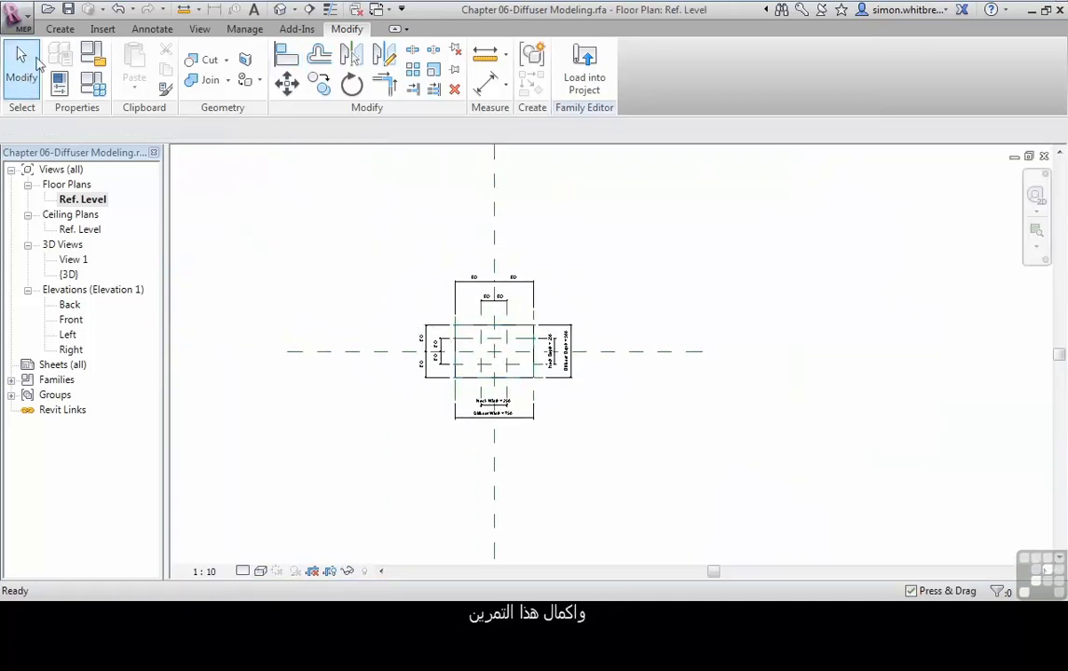
click(58, 30)
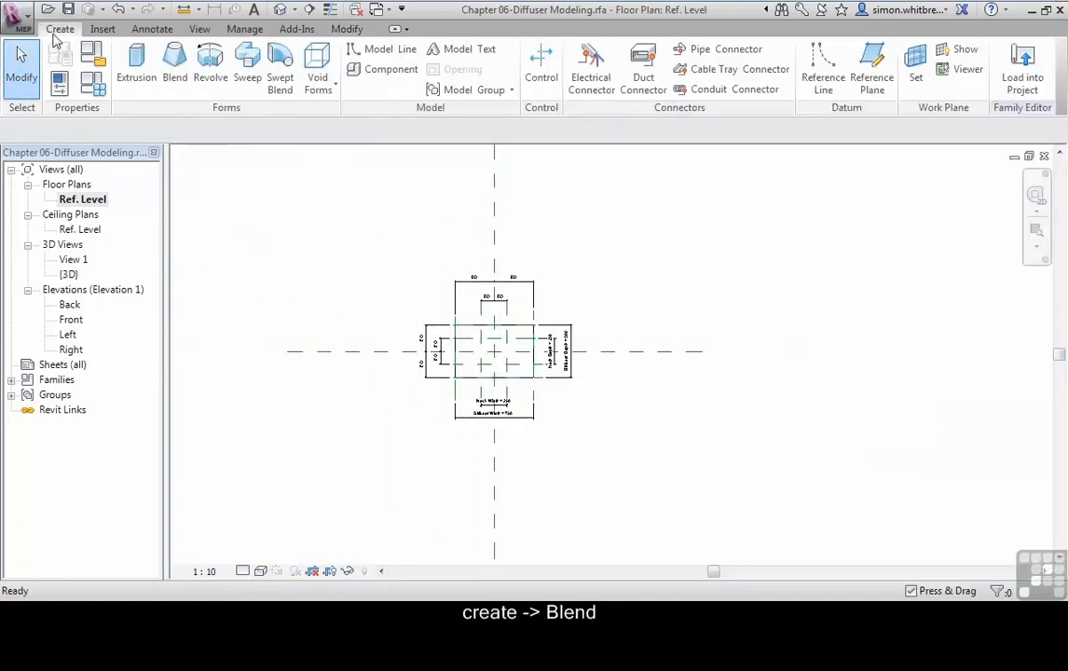
click(173, 78)
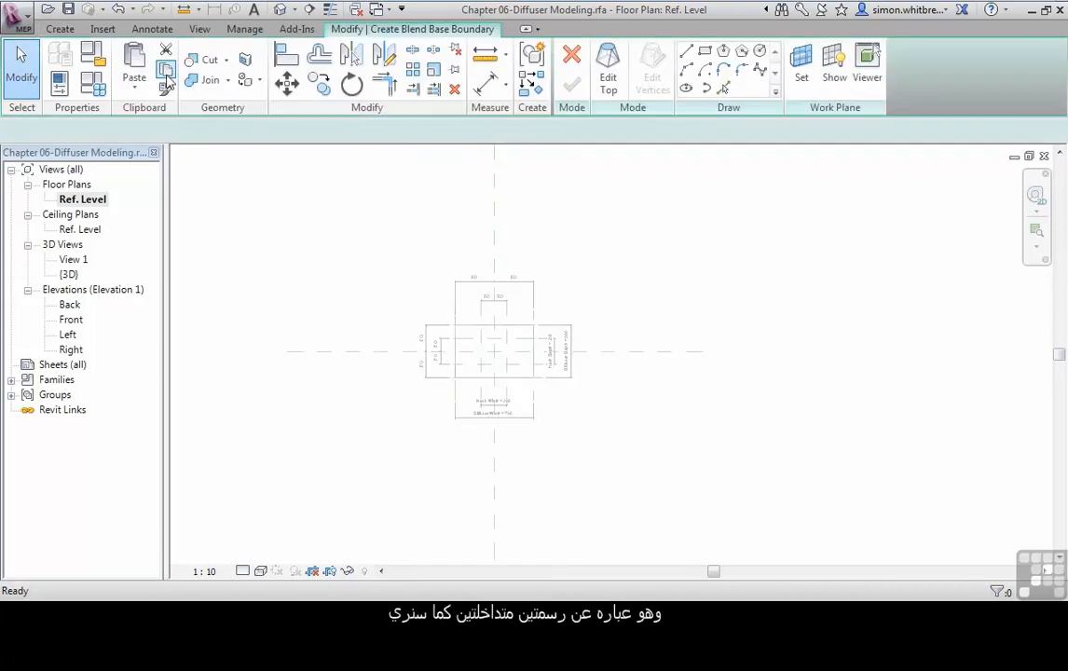
scroll(410, 364, up, 4)
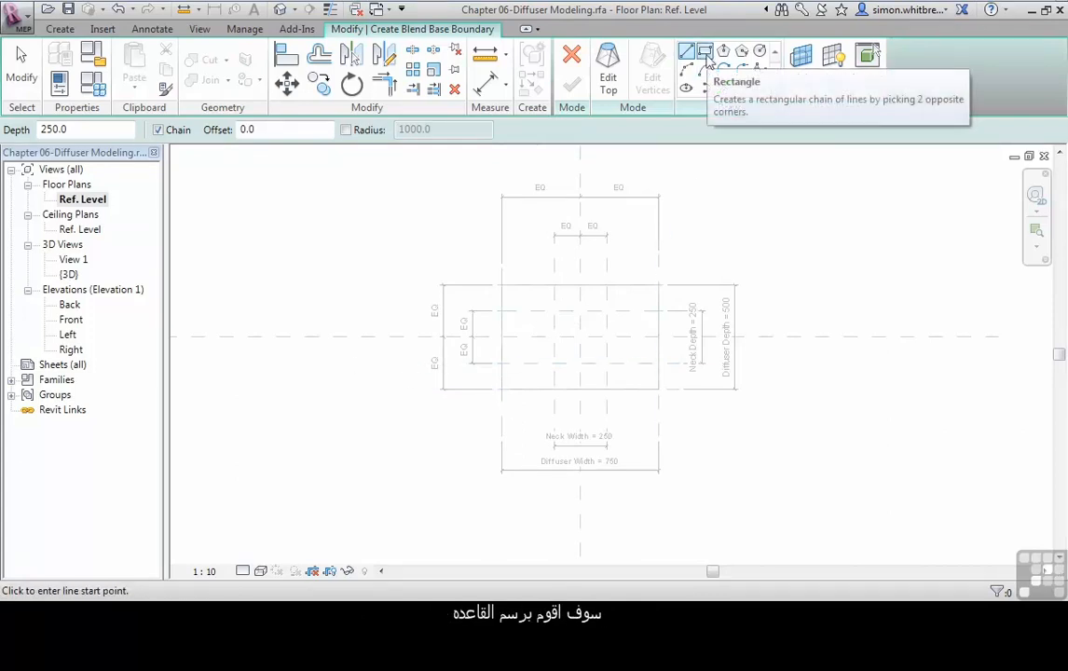
click(706, 52)
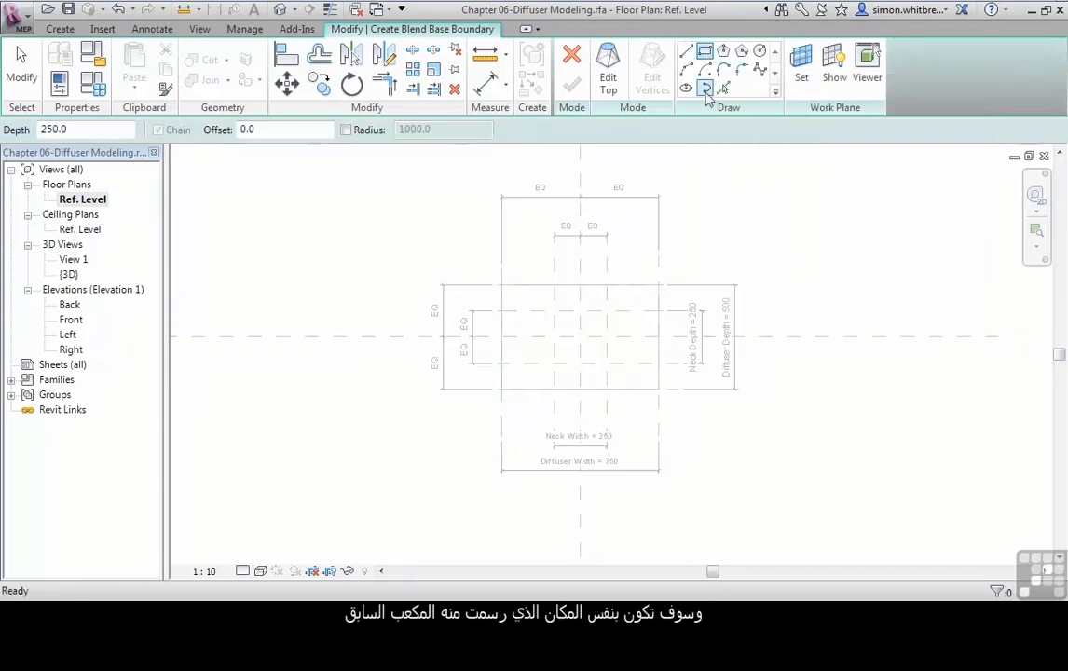
click(503, 286)
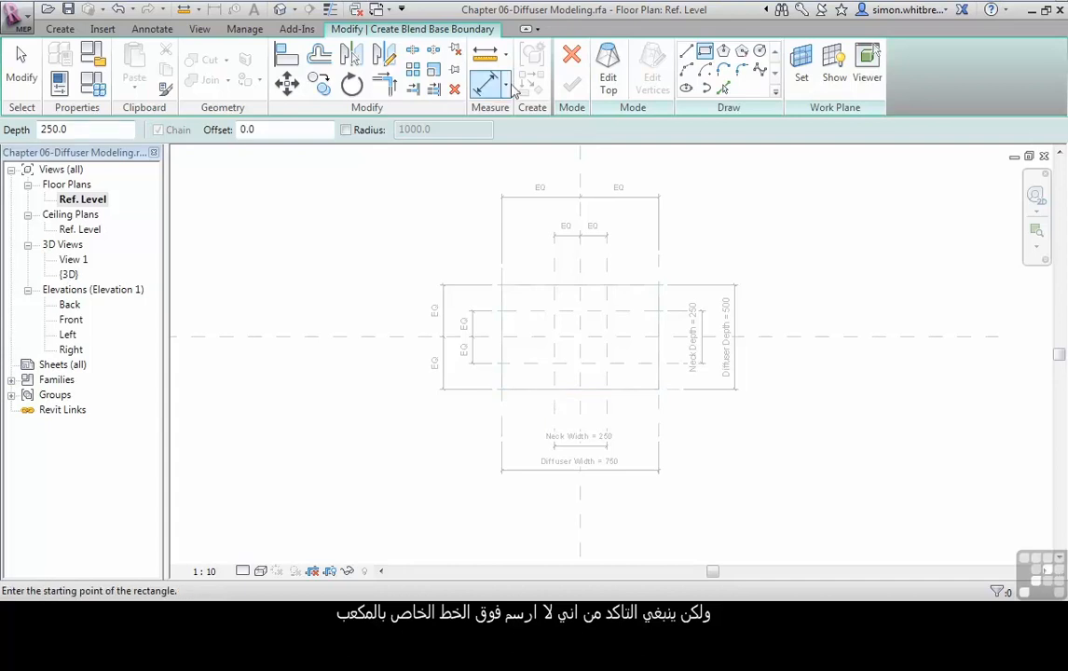
click(571, 56)
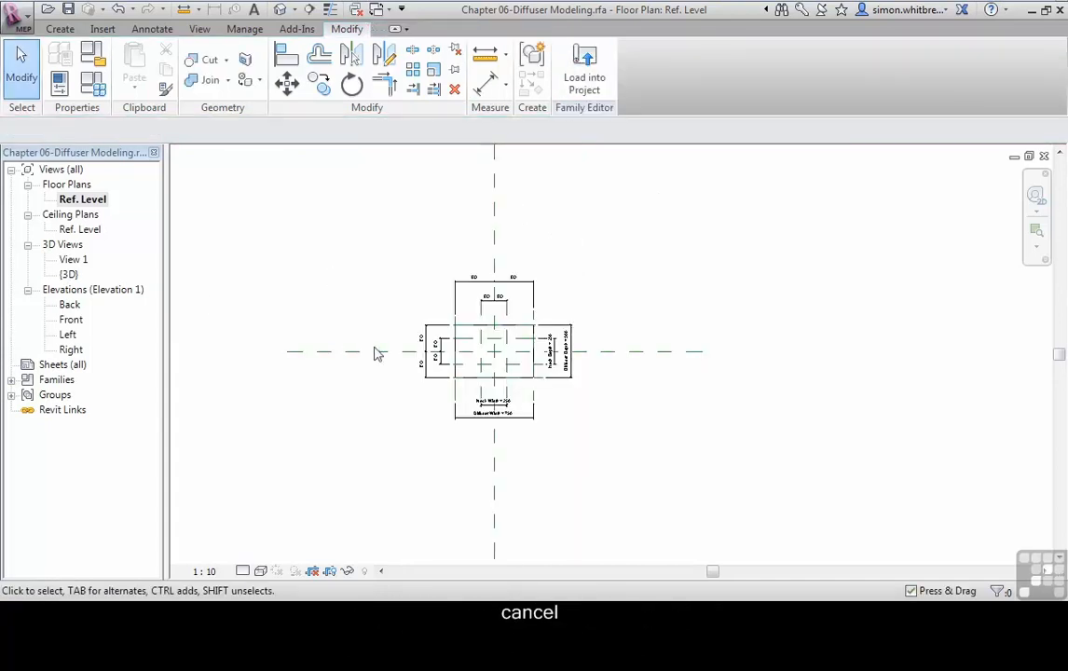
Step: Temporarily hide the diffuser extrusion in the Ref. Level floor plan
click(423, 294)
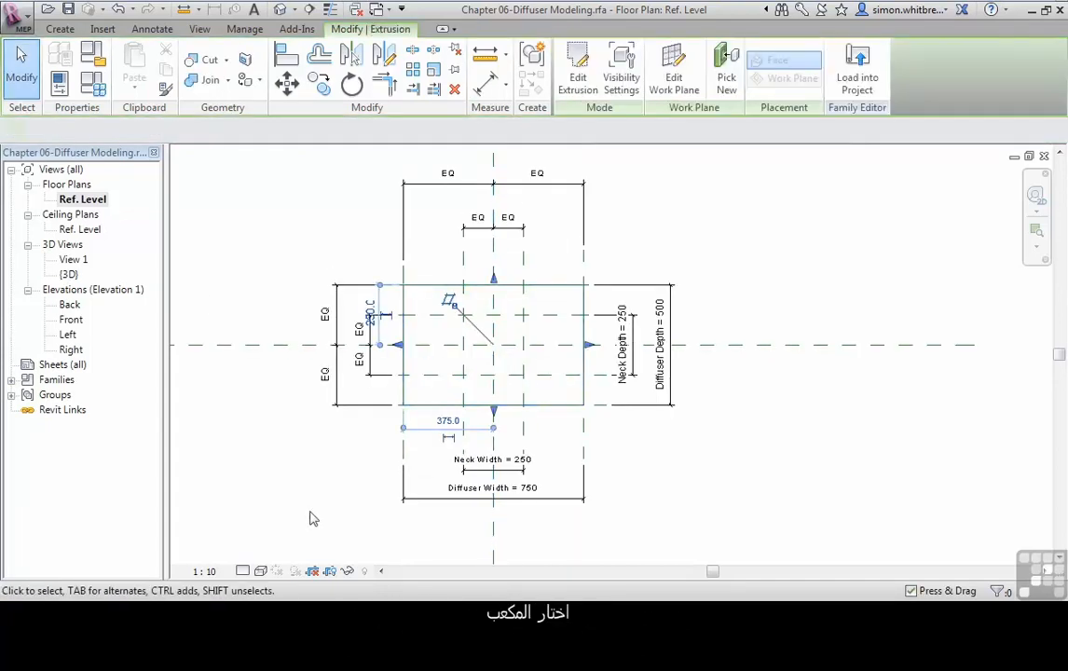
click(346, 570)
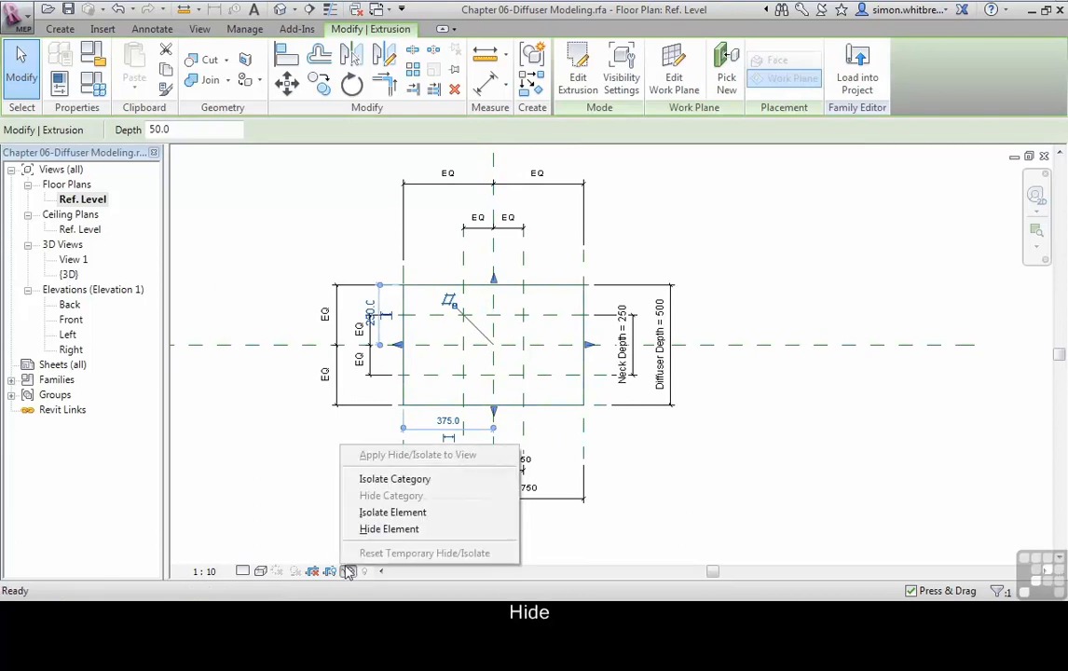
click(449, 530)
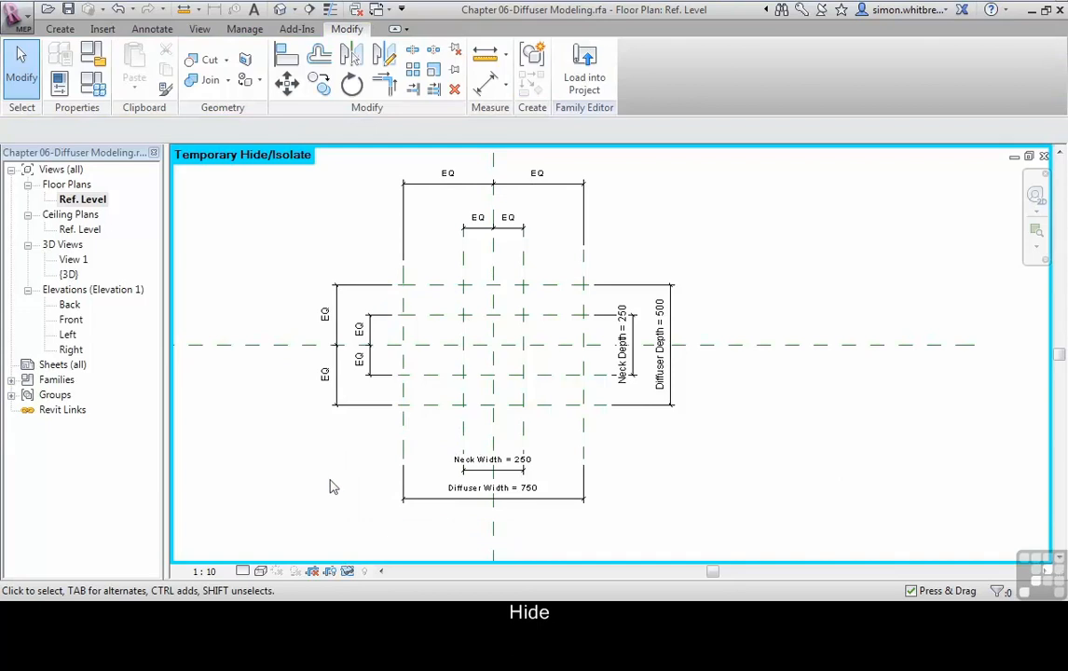
Step: Start a blend and sketch its rectangular base on the outer Diffuser Width and Depth reference planes, locking all four sides
click(60, 29)
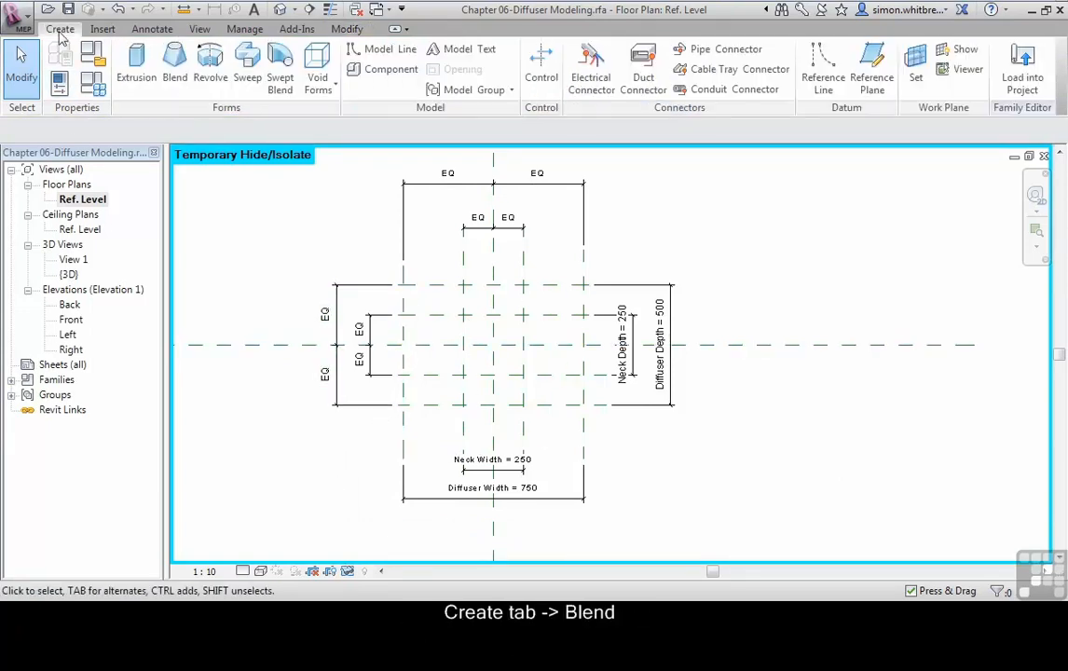
click(173, 76)
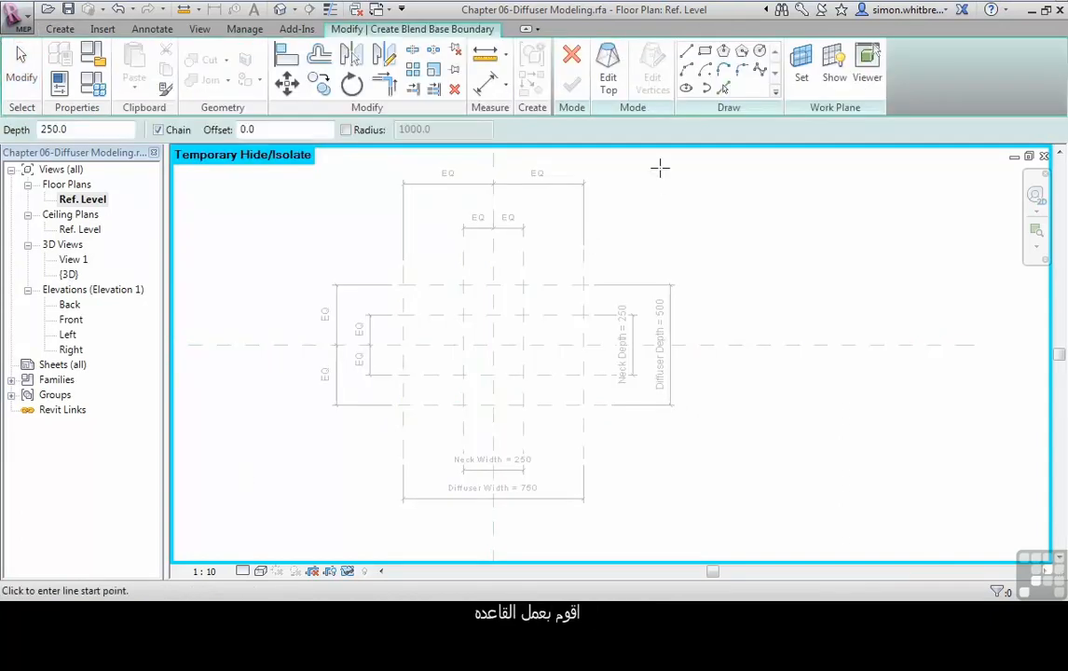
click(404, 284)
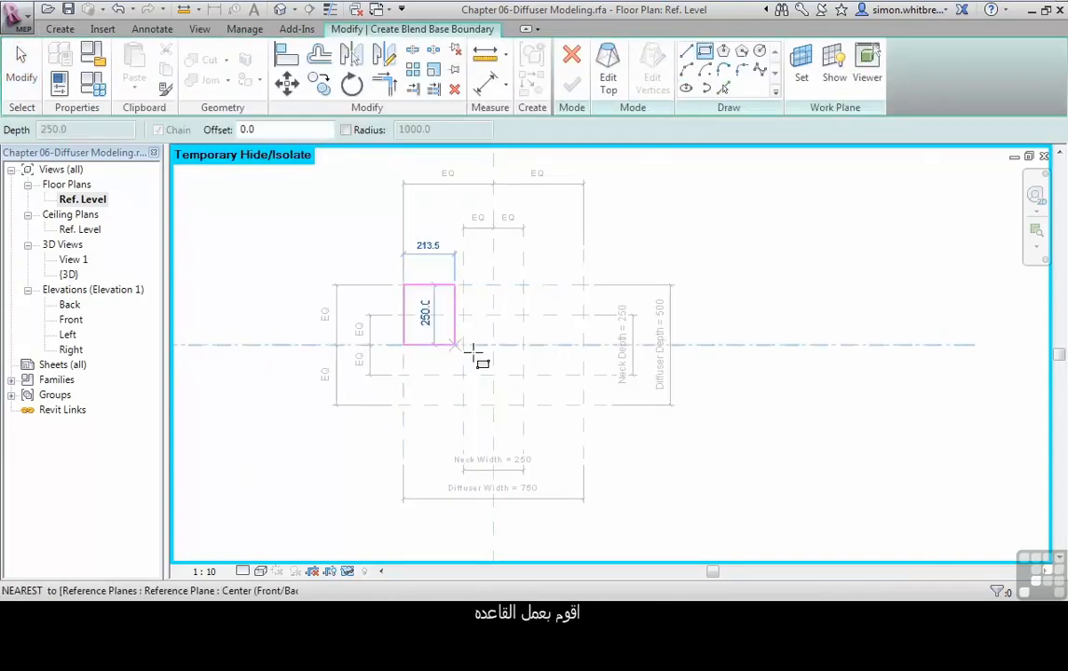
click(583, 405)
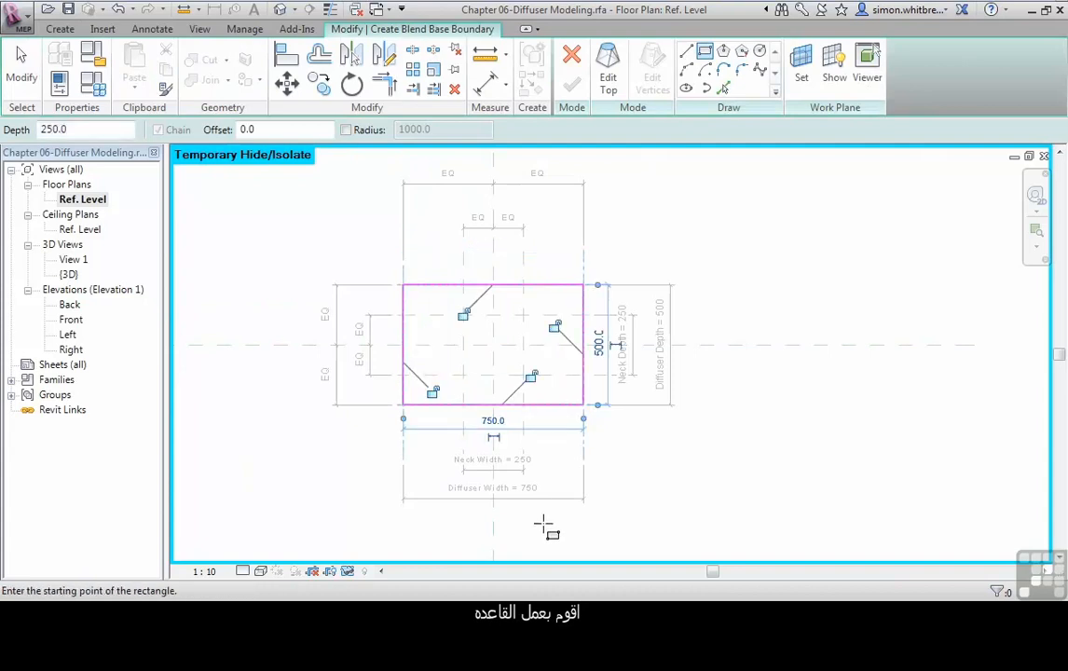
click(434, 392)
click(530, 376)
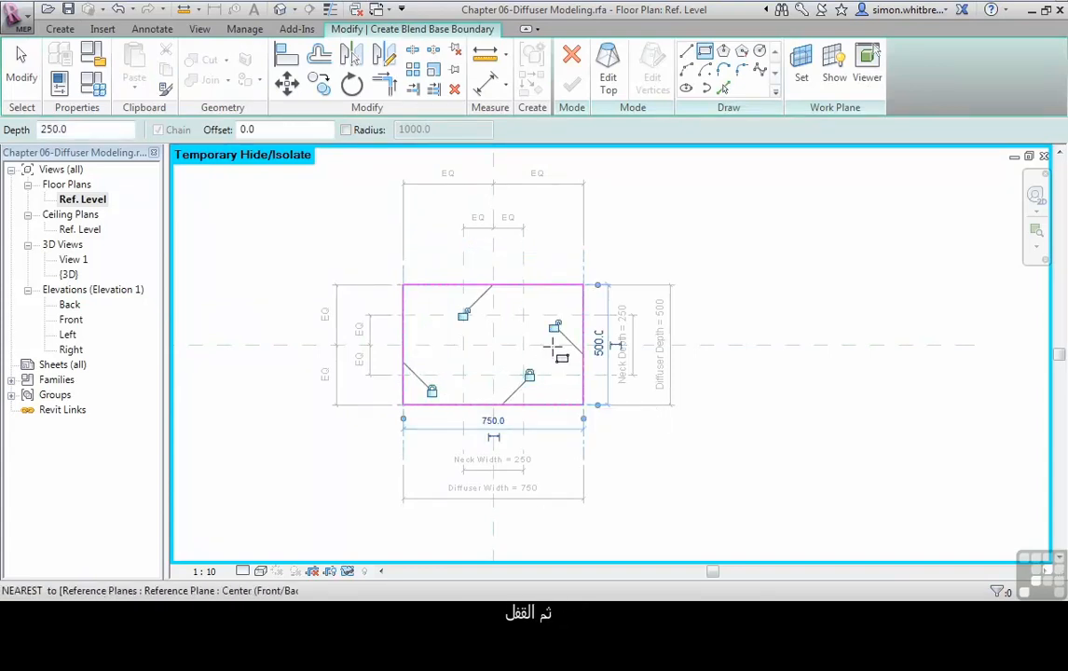
click(553, 325)
click(463, 315)
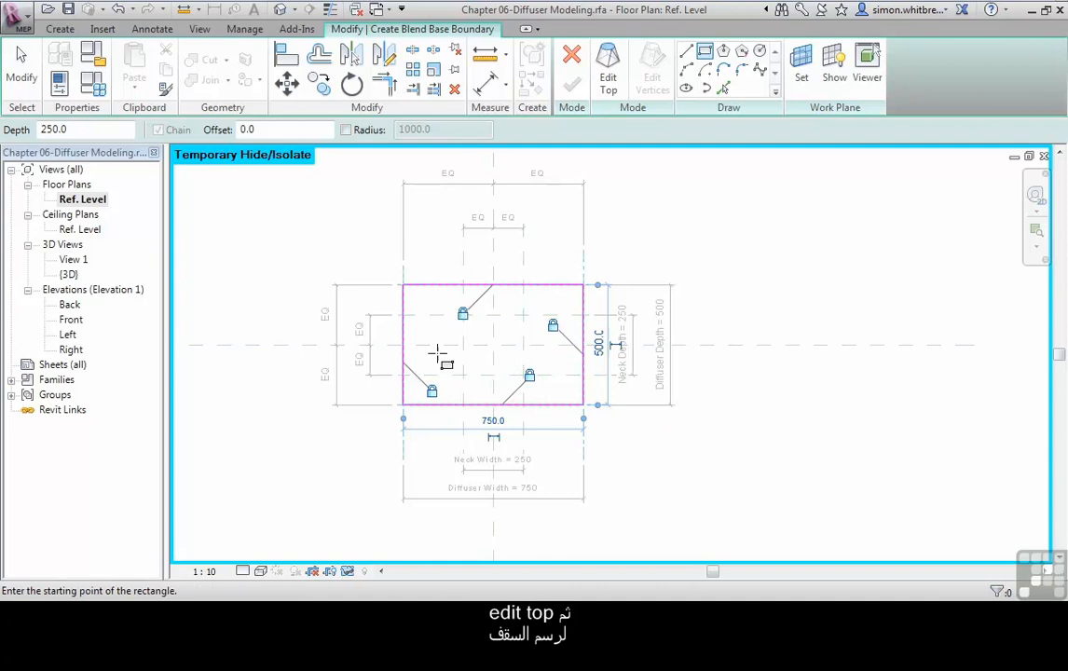
Step: Create the blend's top boundary lines by picking the four Neck Width and Neck Depth reference planes with Lock enabled
click(608, 82)
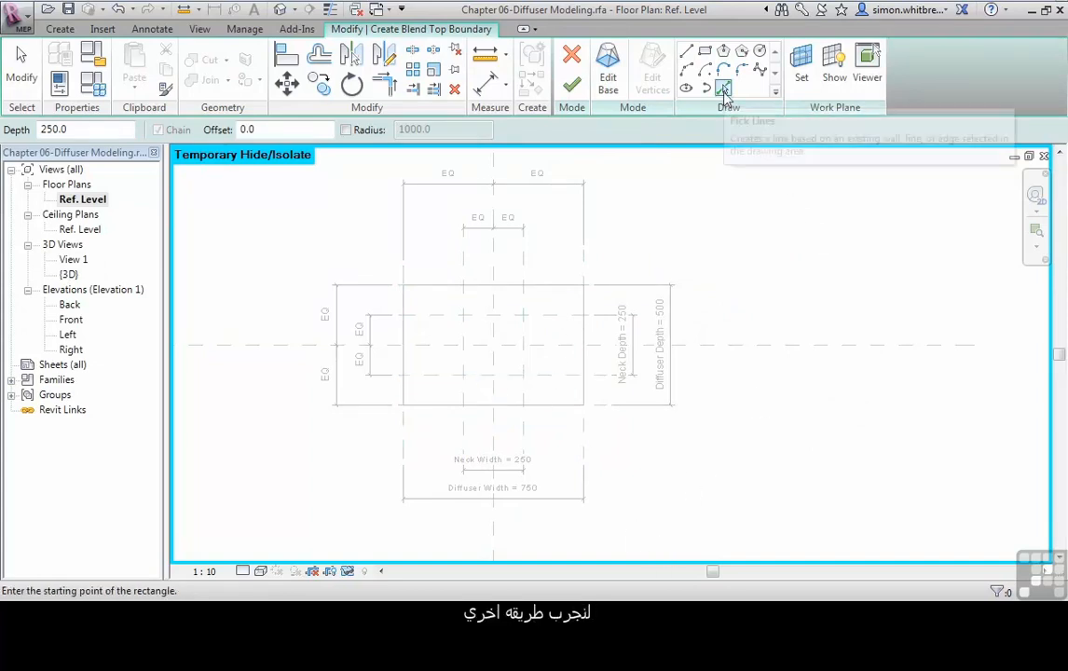
click(723, 91)
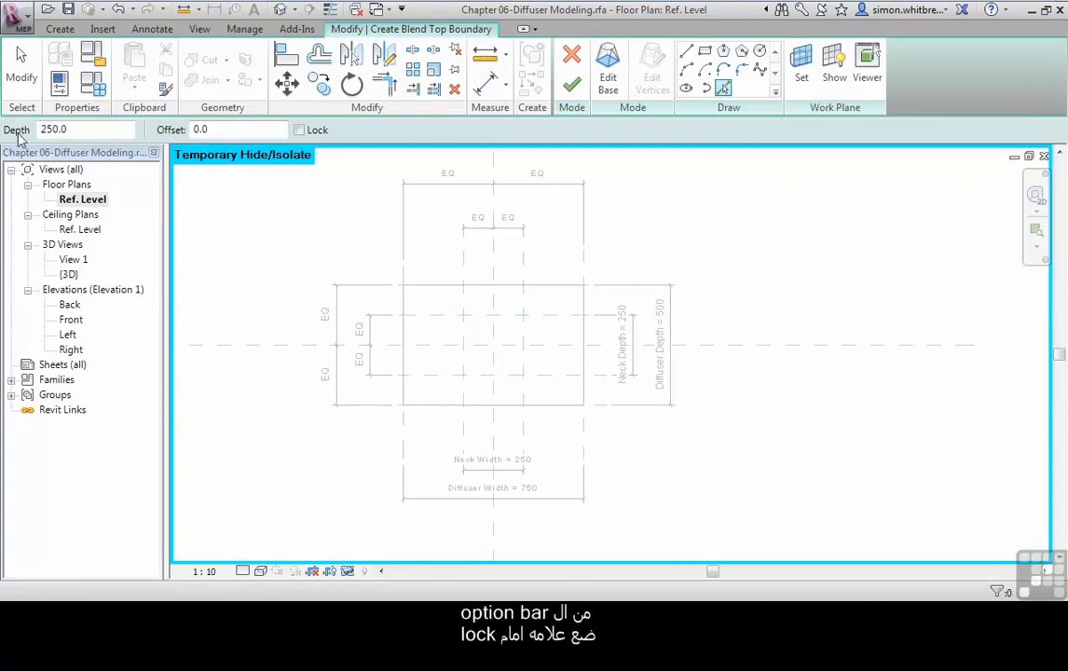
click(299, 130)
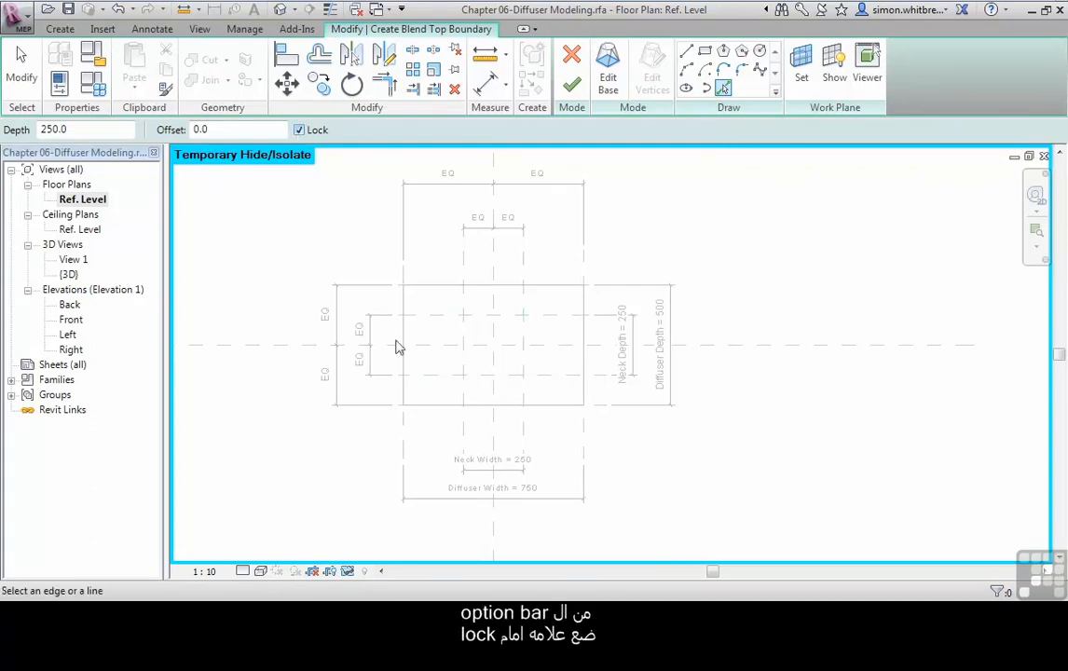
click(463, 300)
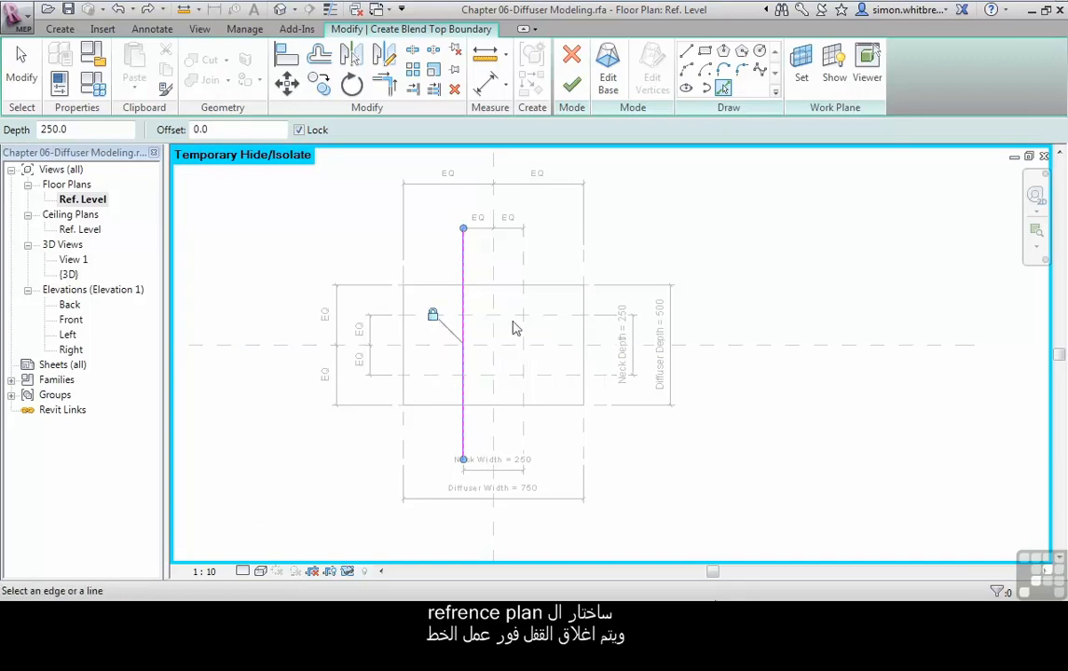
click(544, 317)
click(525, 363)
click(543, 381)
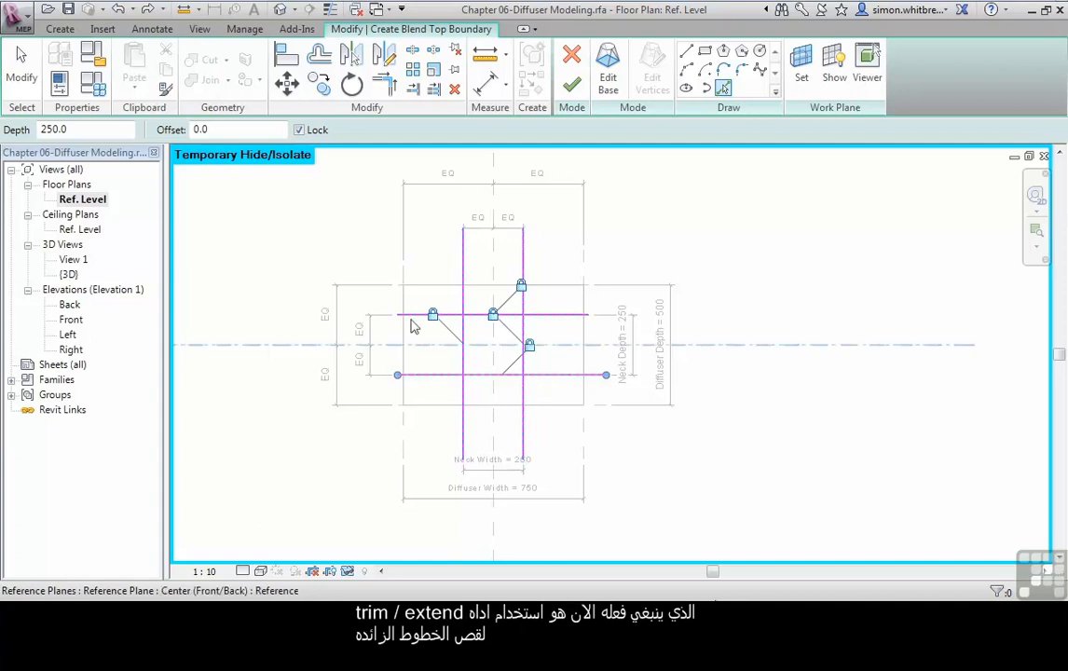
Step: Trim the top boundary lines to corners so they form a closed neck rectangle, and finish the blend
click(384, 84)
click(464, 337)
click(484, 316)
click(503, 316)
click(524, 359)
click(508, 374)
click(477, 375)
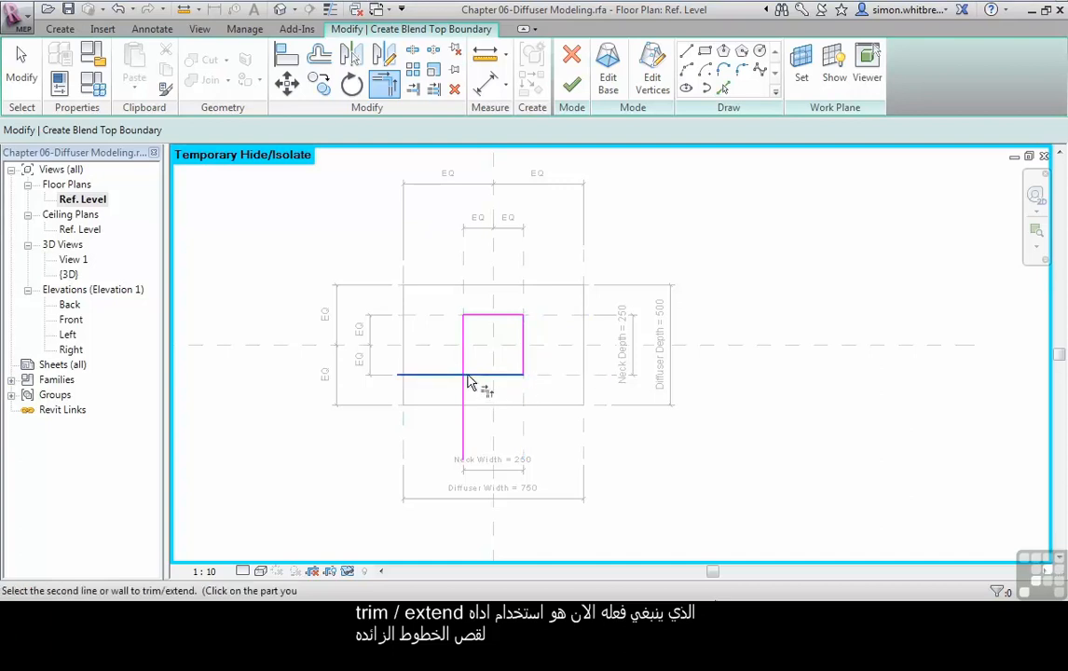
click(465, 366)
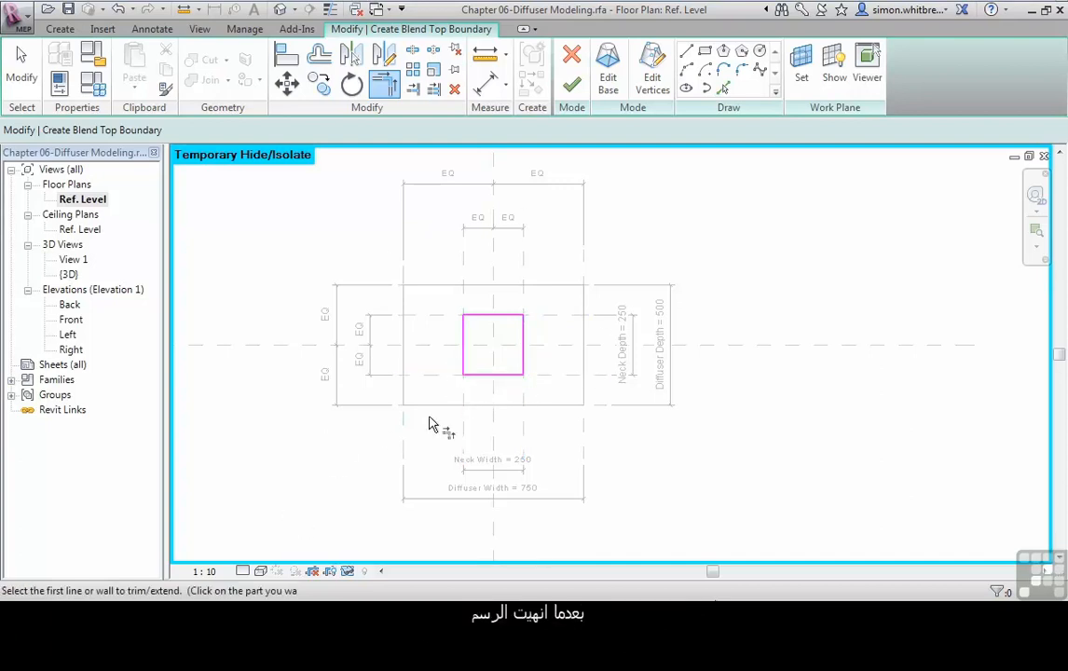
click(571, 87)
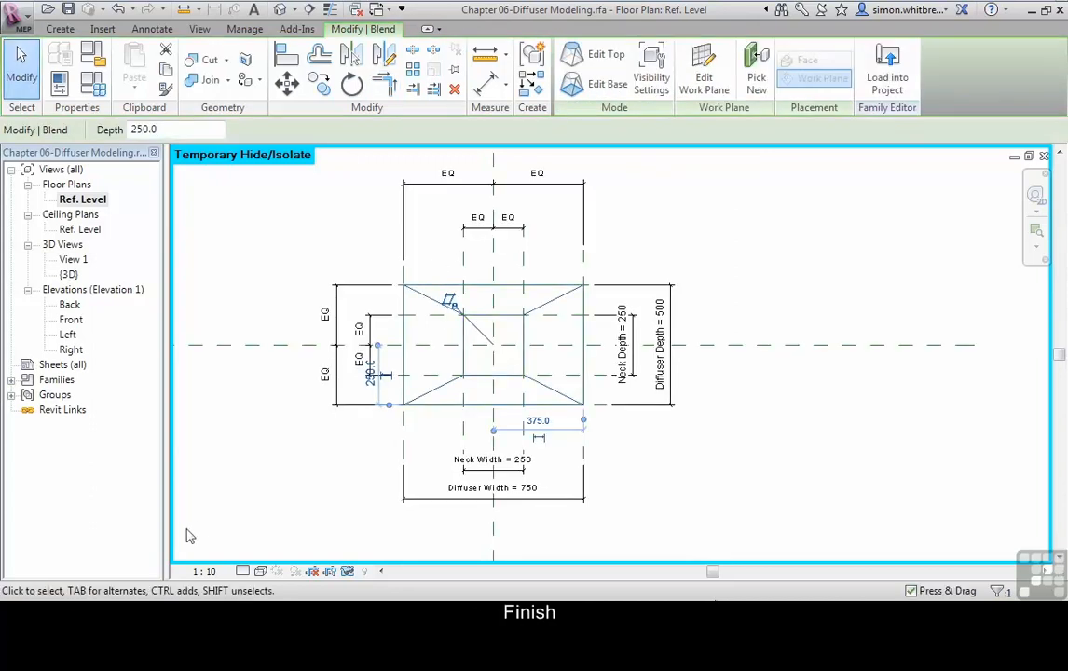
Step: Tile the open views and examine the blend against the extrusion in the floor plan, 3D view and front elevation
key(w)
key(t)
click(323, 259)
scroll(295, 245, down, 6)
middle_drag(316, 293, 312, 253)
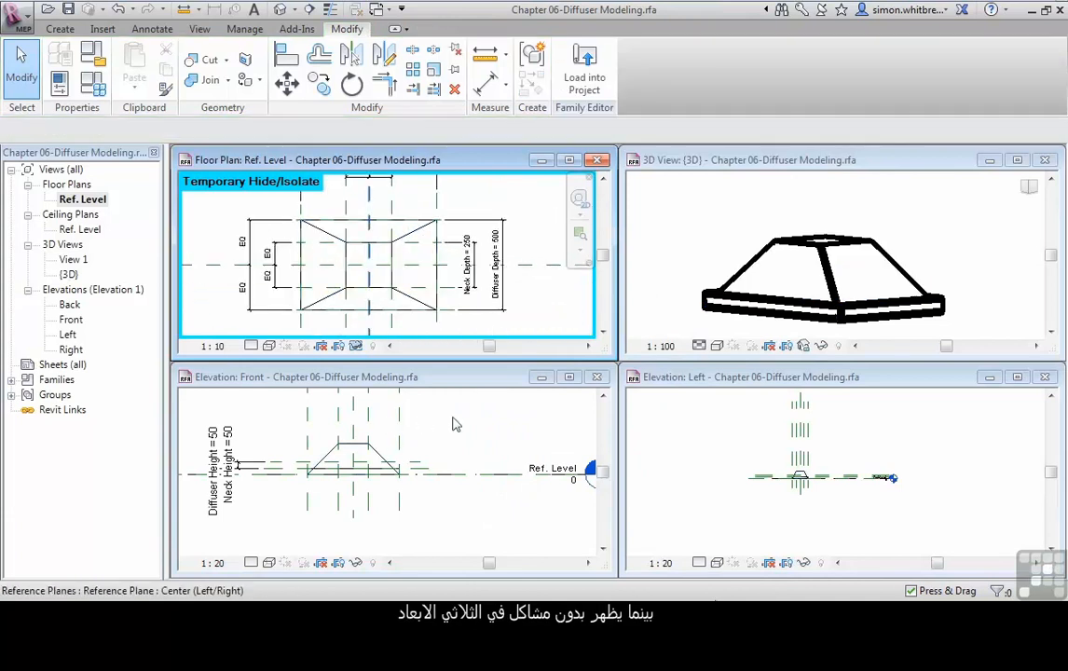
scroll(367, 250, up, 3)
click(808, 300)
scroll(809, 300, up, 3)
scroll(809, 300, down, 1)
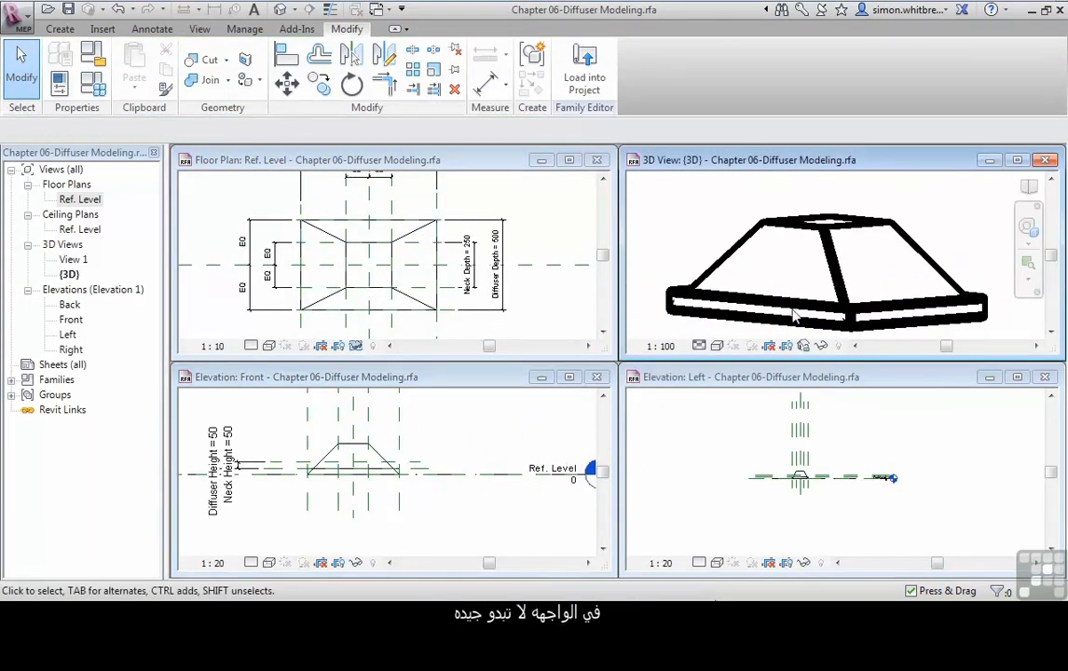
click(272, 427)
scroll(326, 475, up, 3)
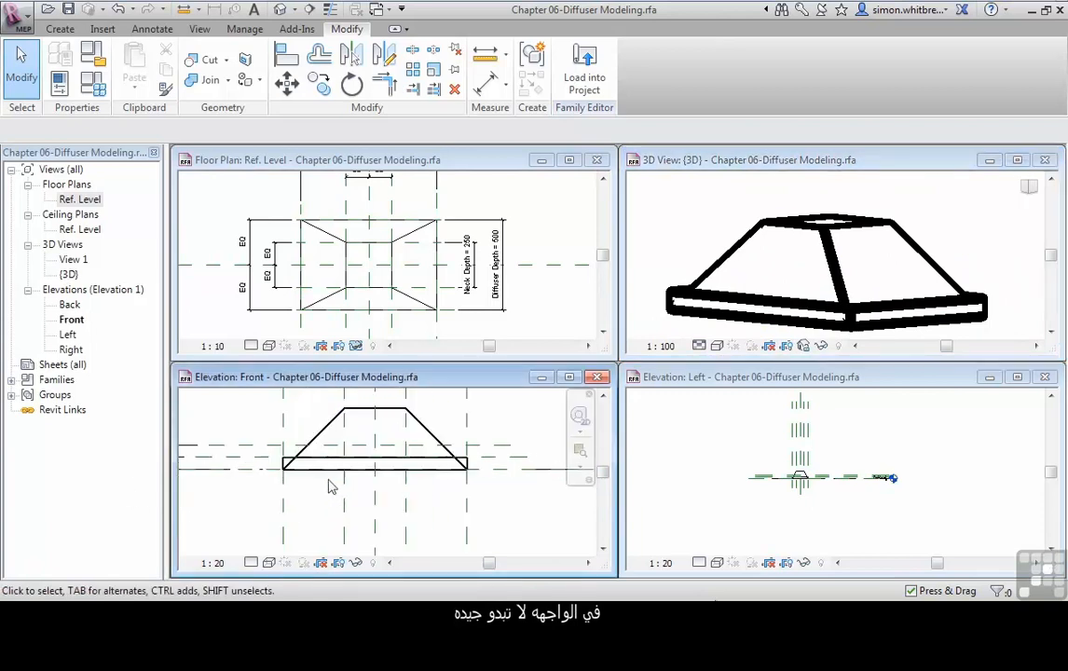
middle_drag(303, 432, 317, 467)
click(320, 466)
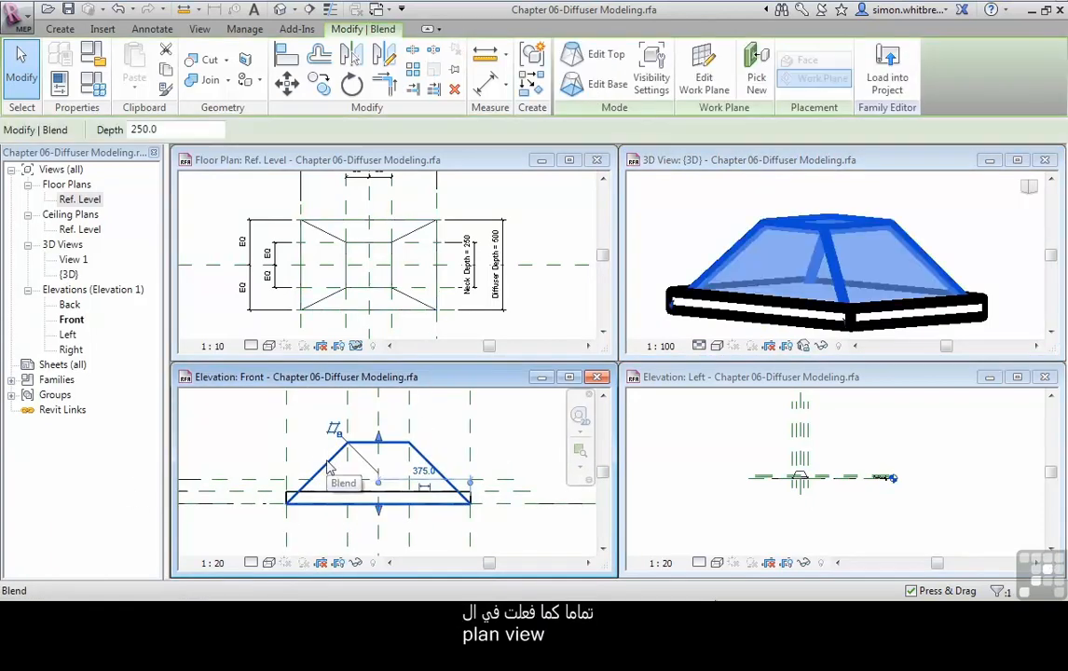
click(229, 473)
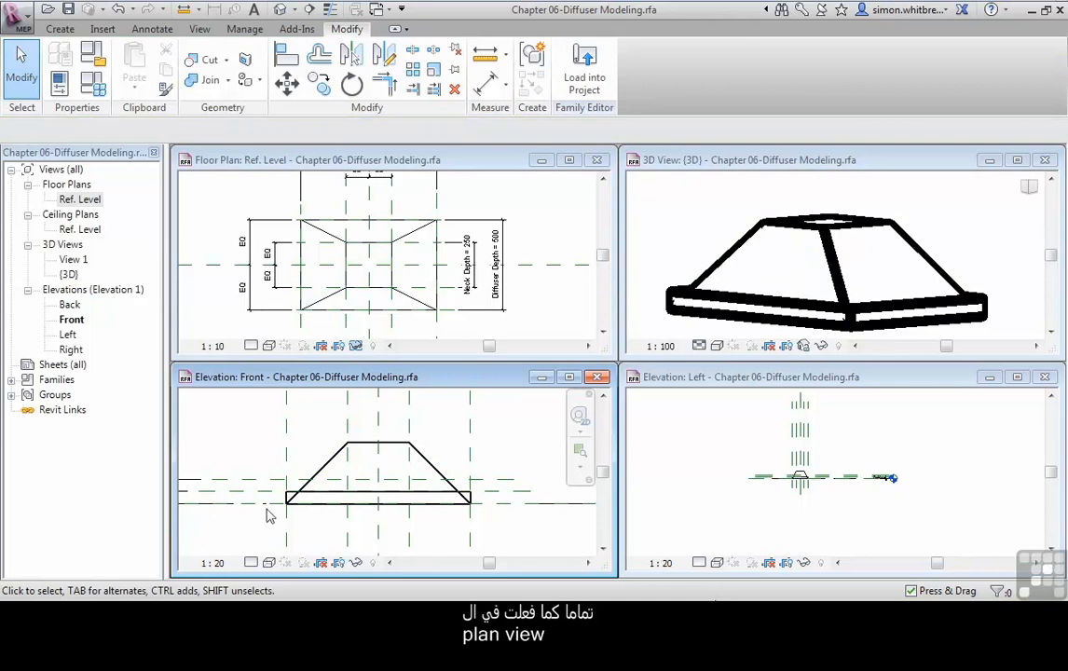
Step: Temporarily hide the 50 mm deep base extrusion in the front elevation so only the blend remains there
click(290, 502)
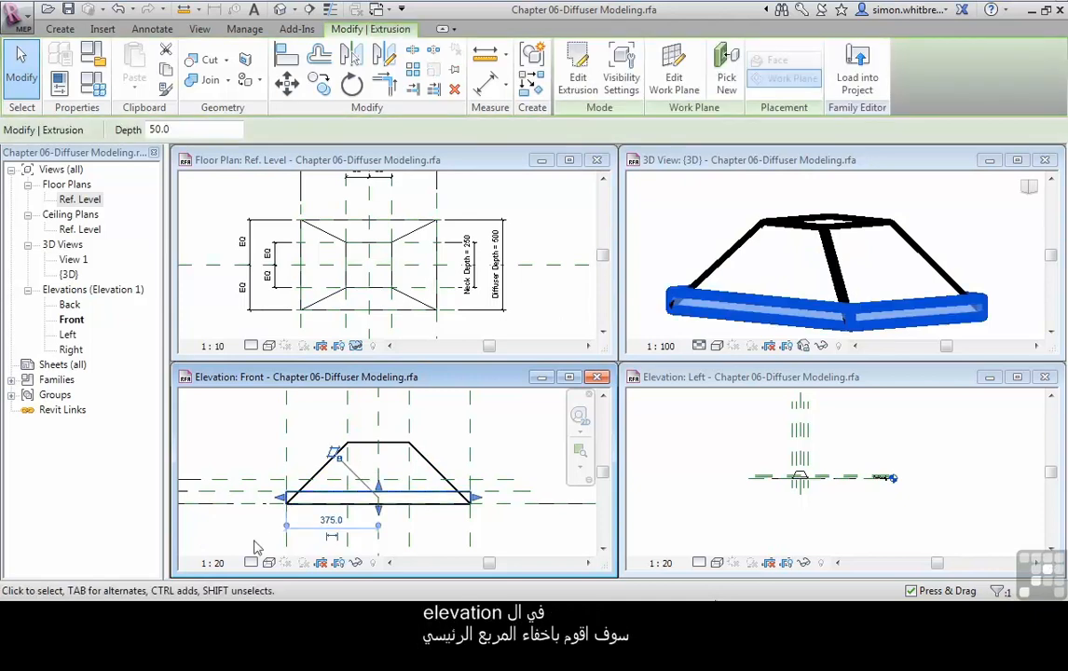
click(355, 564)
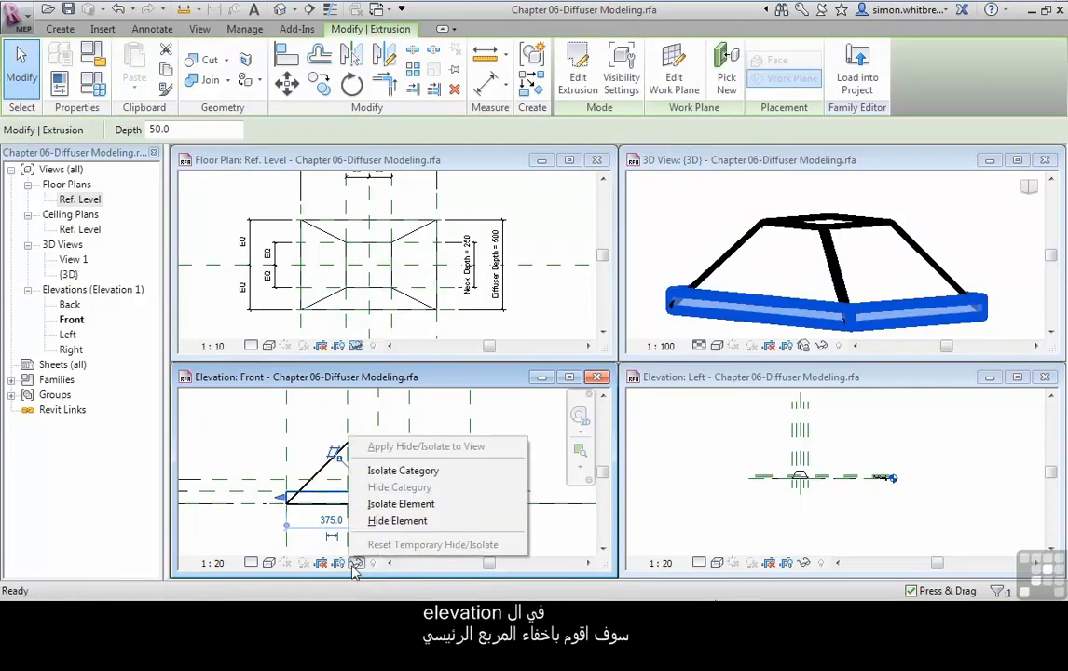
click(400, 517)
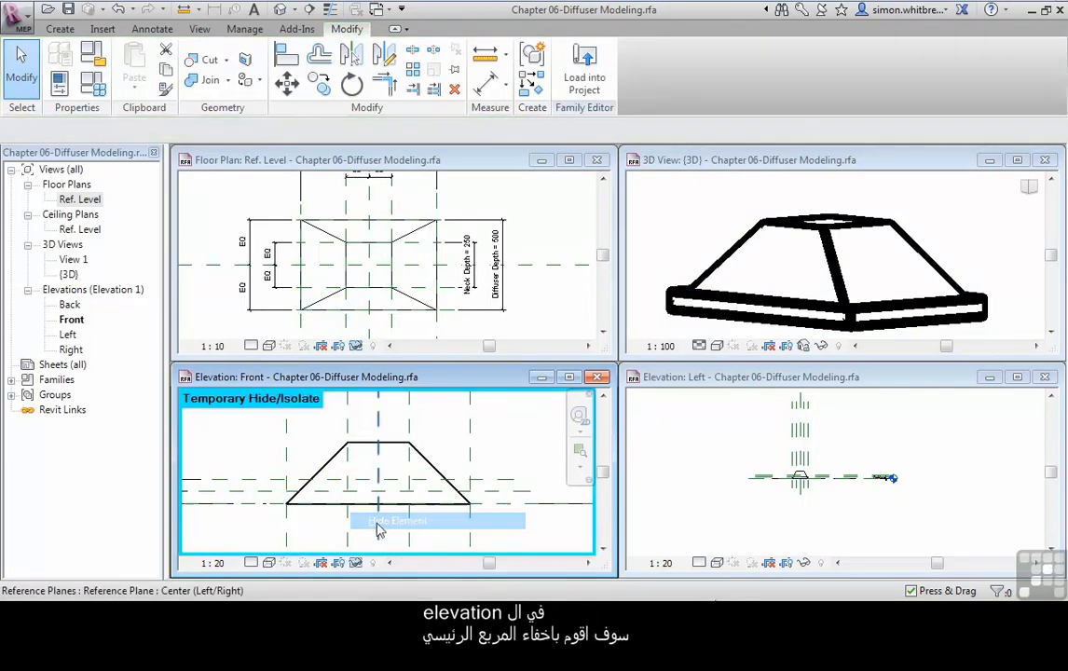
Step: Align the blend's bottom edge to the Diffuser Height reference plane in the front elevation and lock the alignment
click(289, 56)
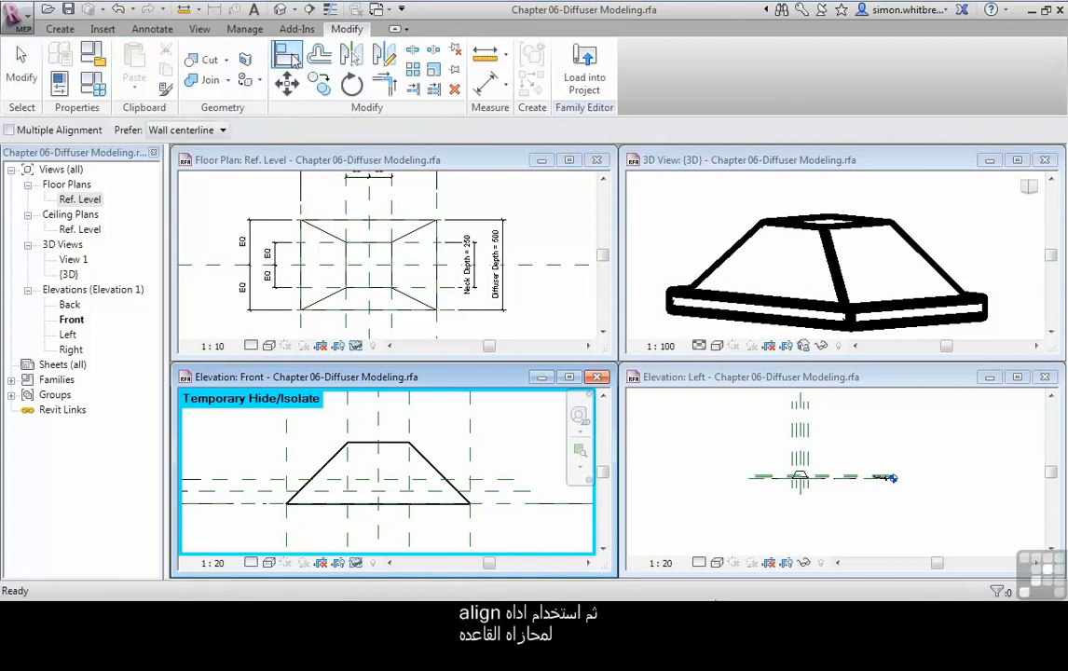
click(254, 499)
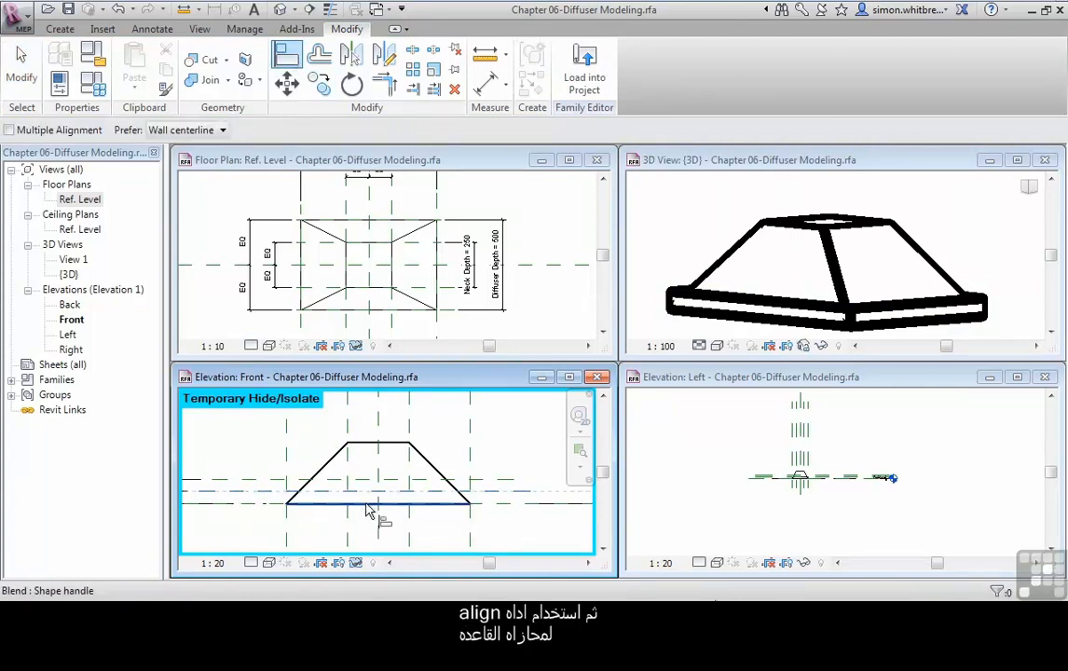
click(366, 508)
click(335, 522)
Step: Align the blend's top edge to the Neck Height reference plane in the front elevation and lock the alignment
click(270, 480)
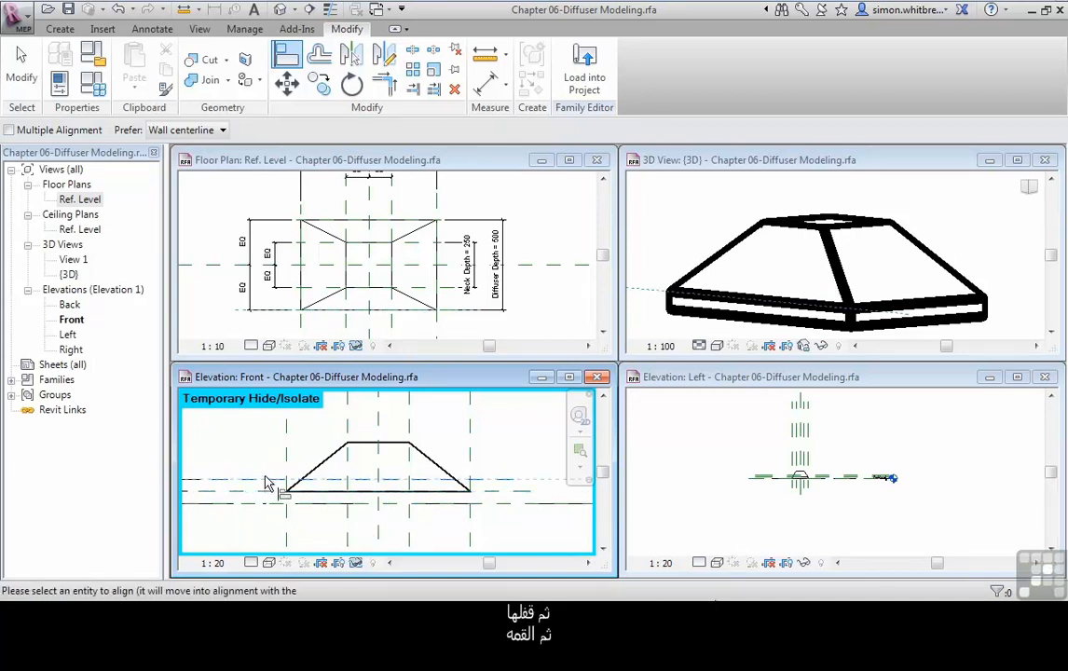
click(366, 448)
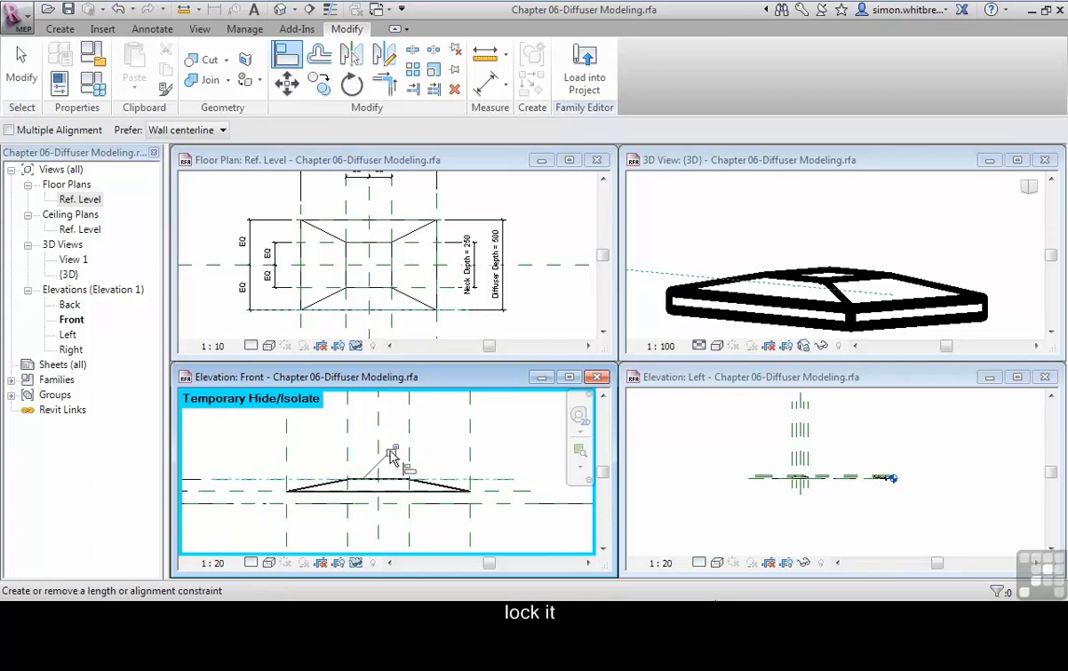
click(392, 452)
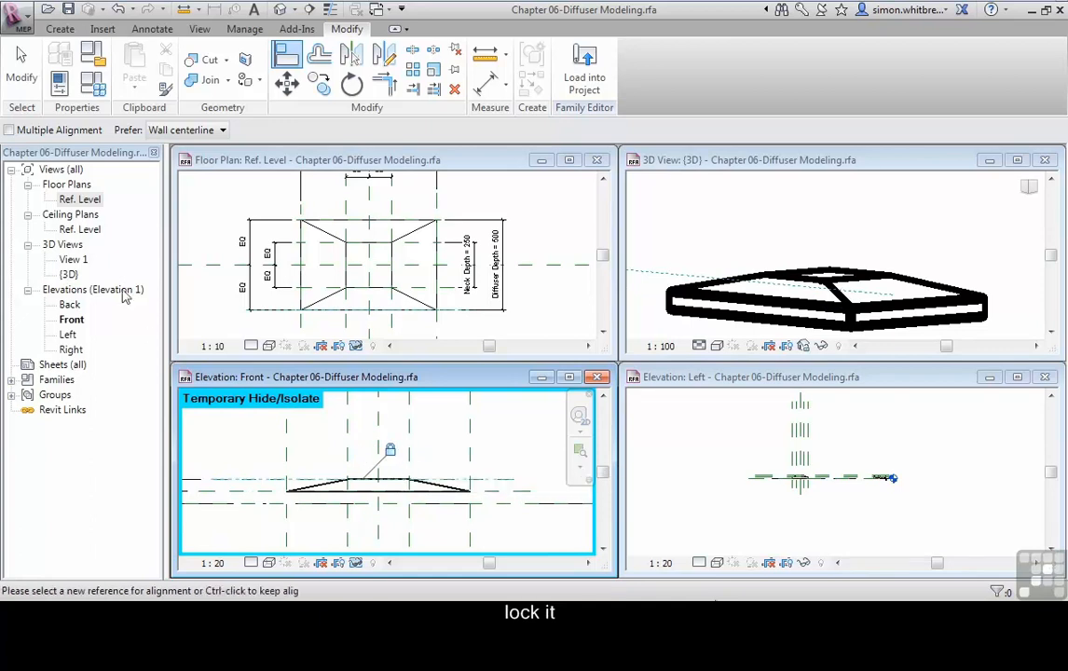
Step: Flex the family by applying a Neck Height of 150 mm and a Diffuser Width of 600 mm in the family types
click(93, 84)
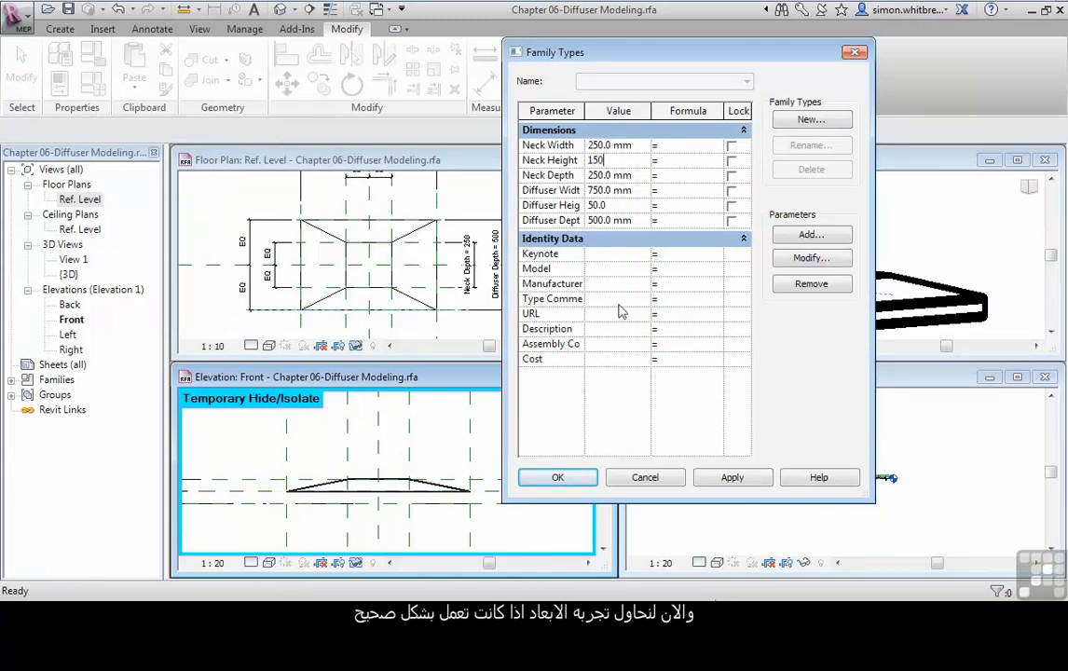
click(758, 483)
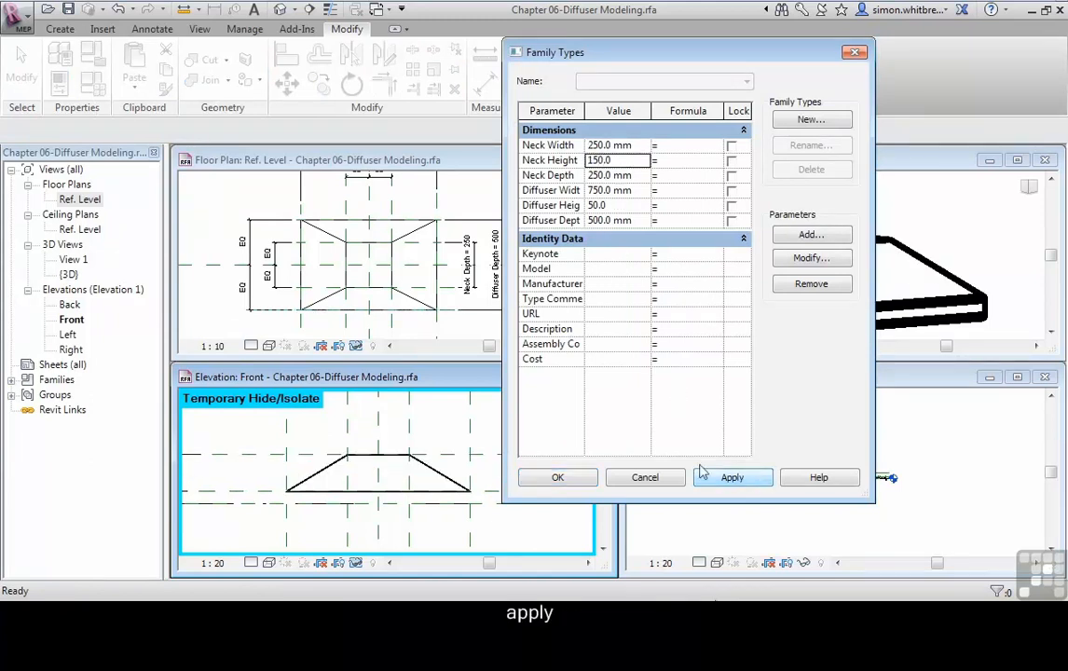
click(639, 190)
text(600)
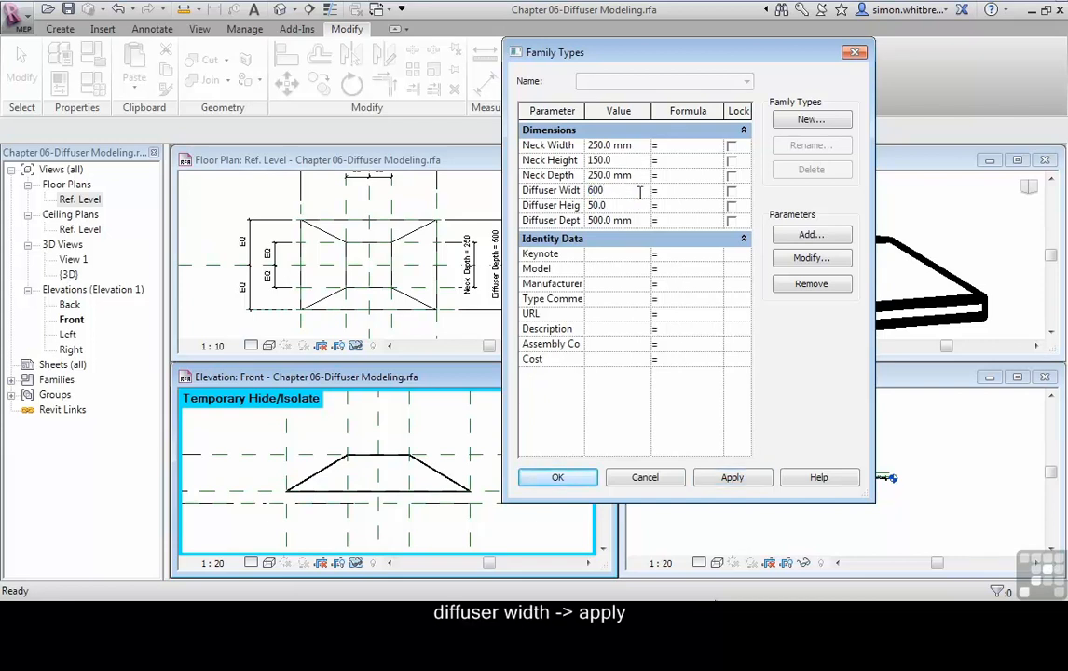
click(716, 480)
Step: Apply a Diffuser Height of 150 mm to the family and accept the family type changes
click(624, 205)
text(1)
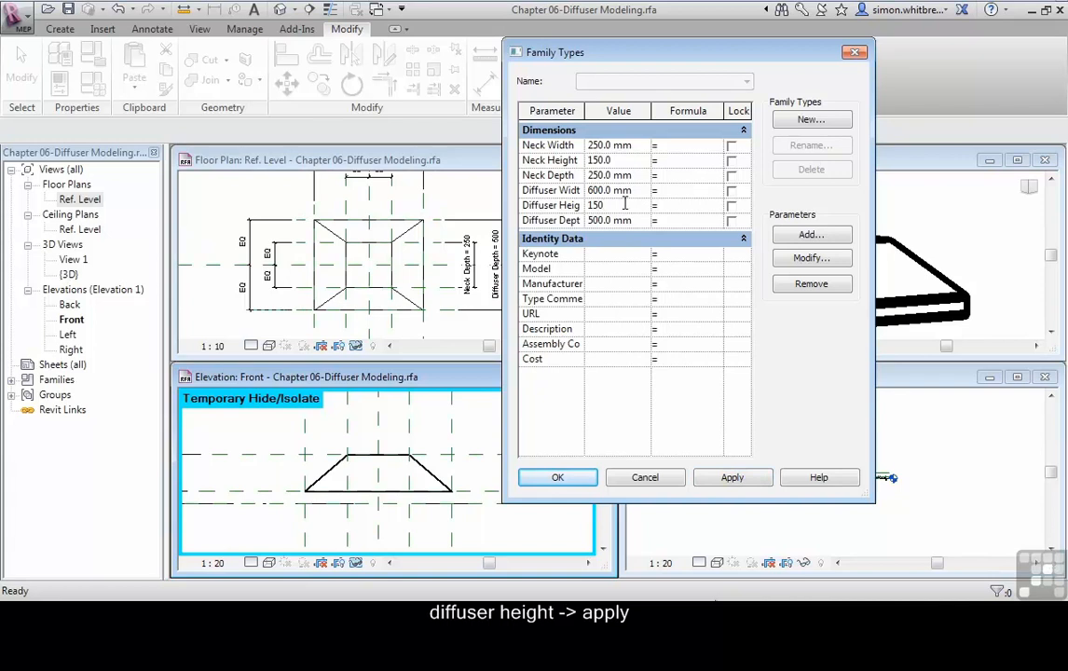
text(50)
click(730, 481)
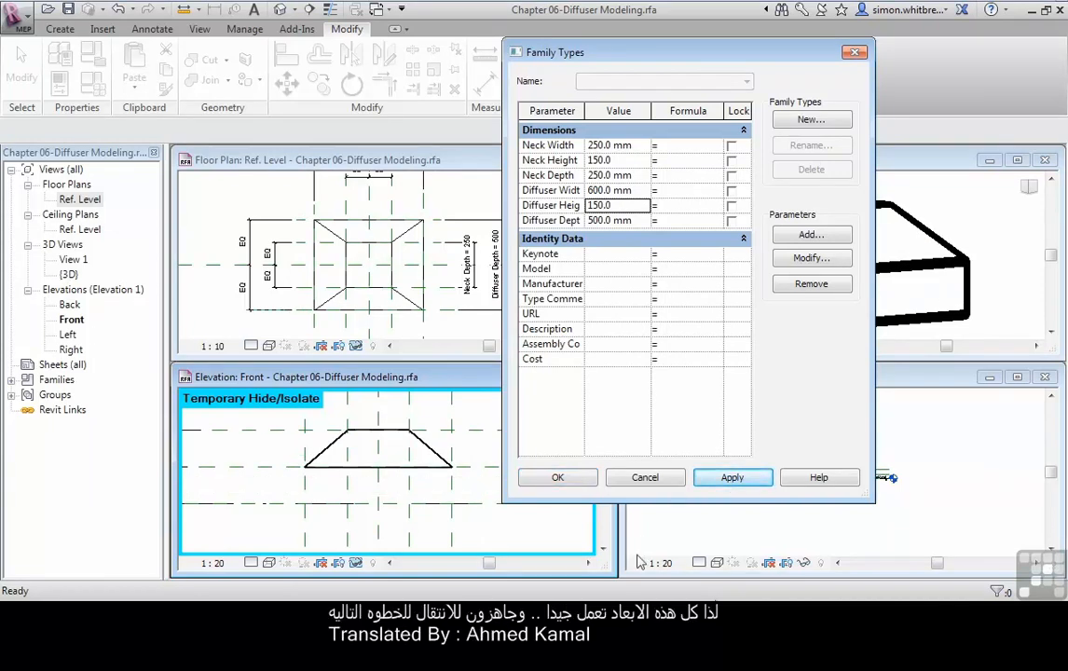
click(574, 481)
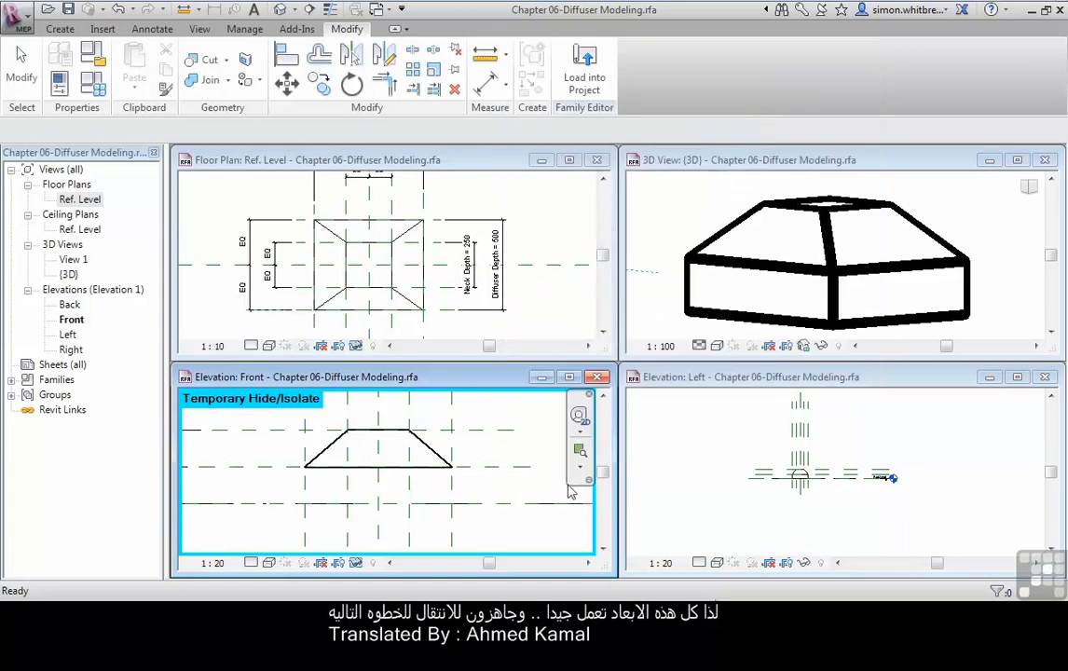